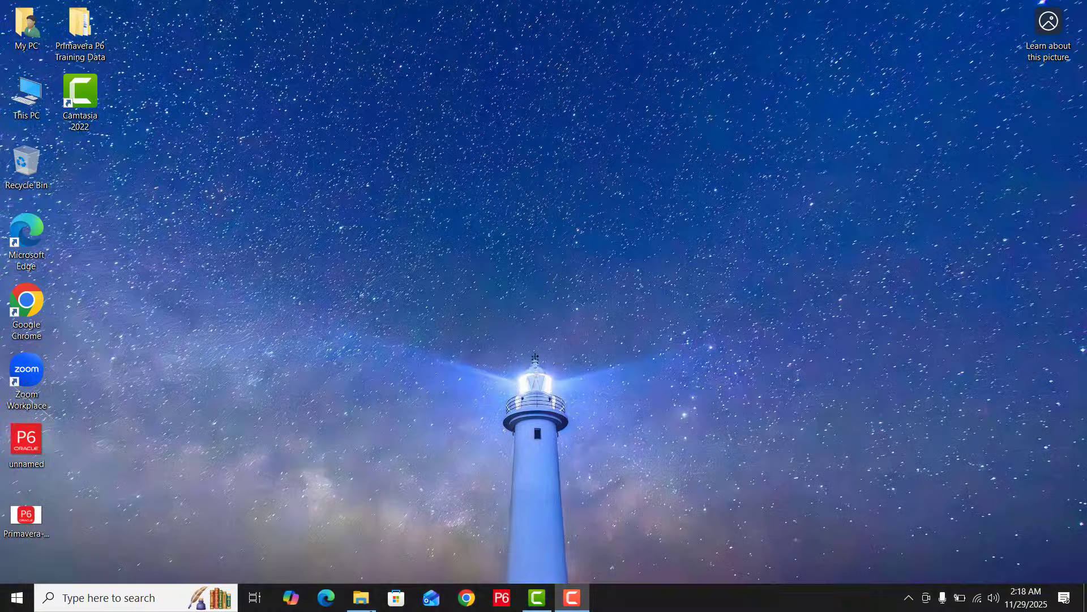
Create a folder named Microsoft Project 2024 on Local Disk (C:) and minimise the File Explorer window.
click(363, 599)
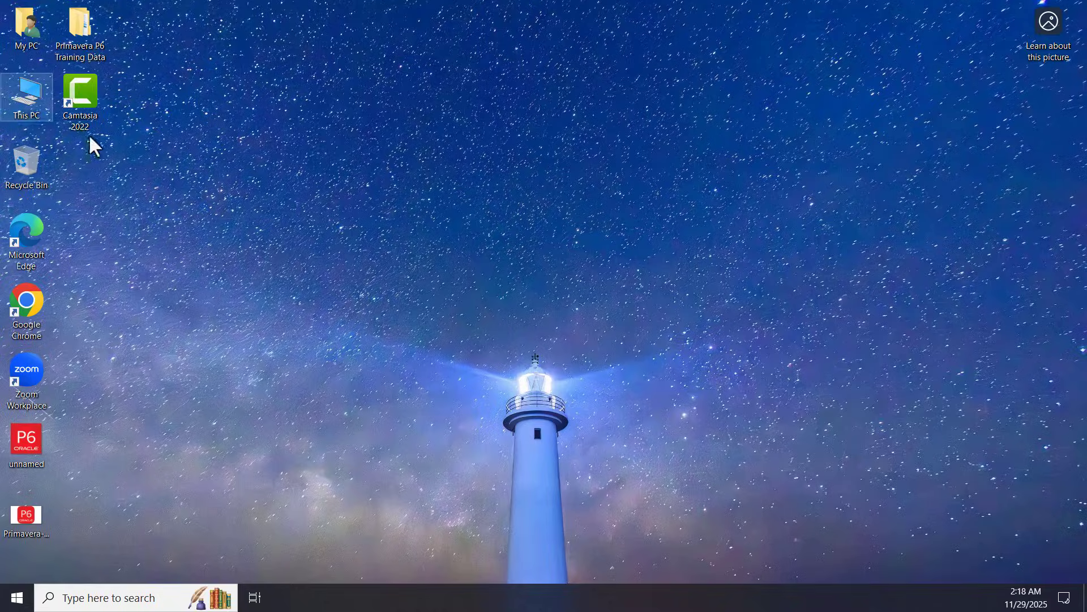
key(super+e)
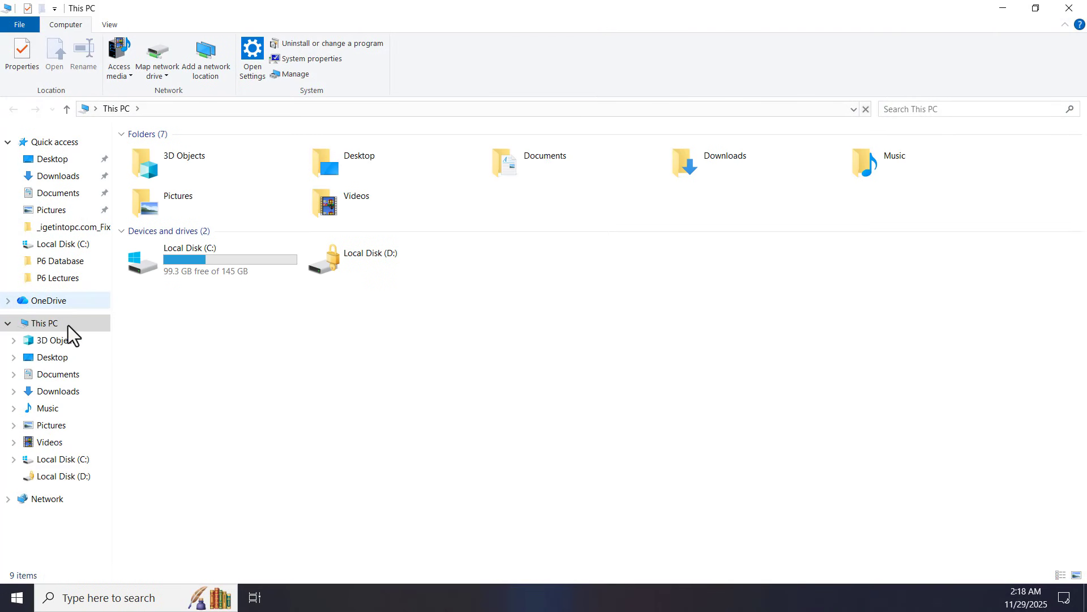
click(62, 459)
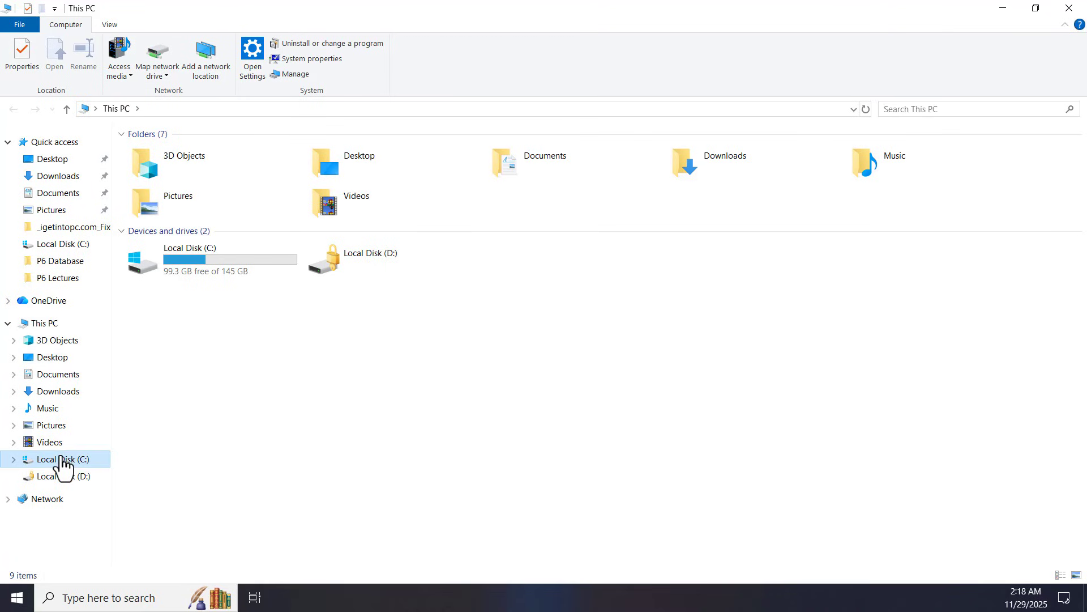
right_click(198, 325)
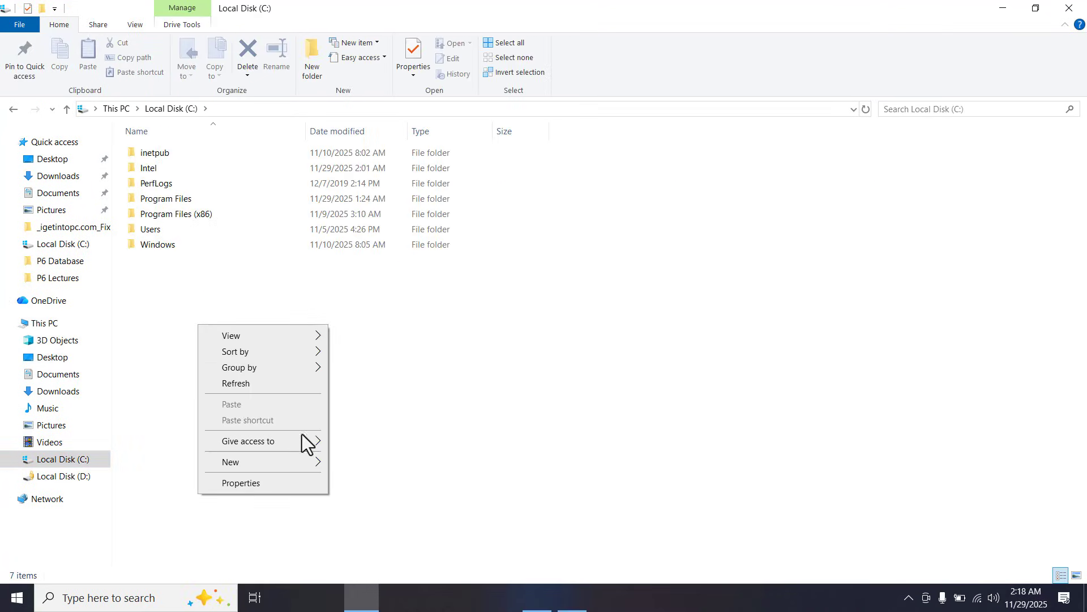
mouse_move(290, 461)
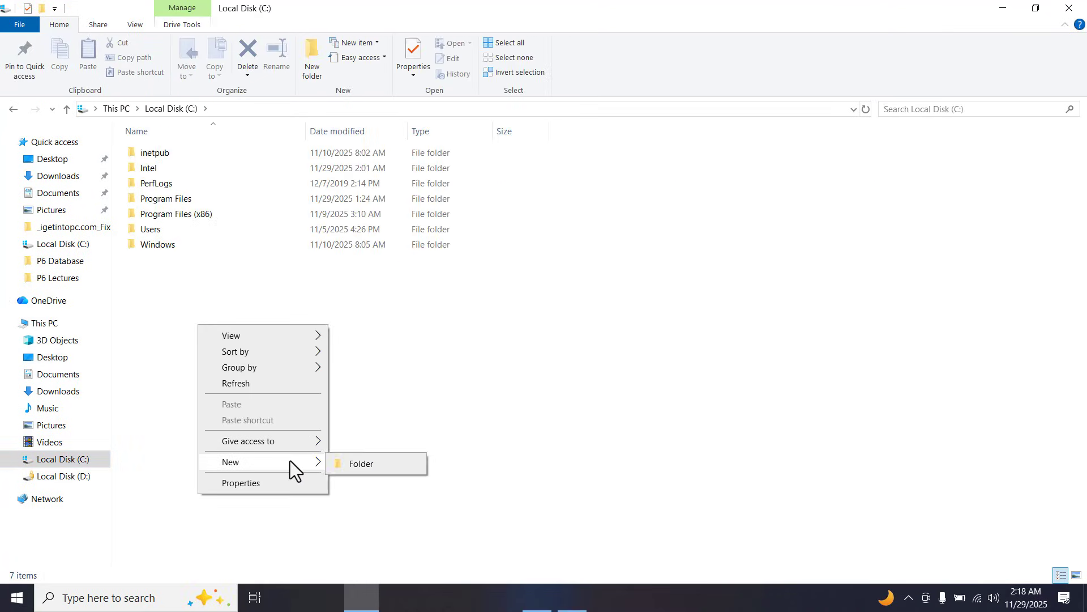
click(351, 461)
text(Mic)
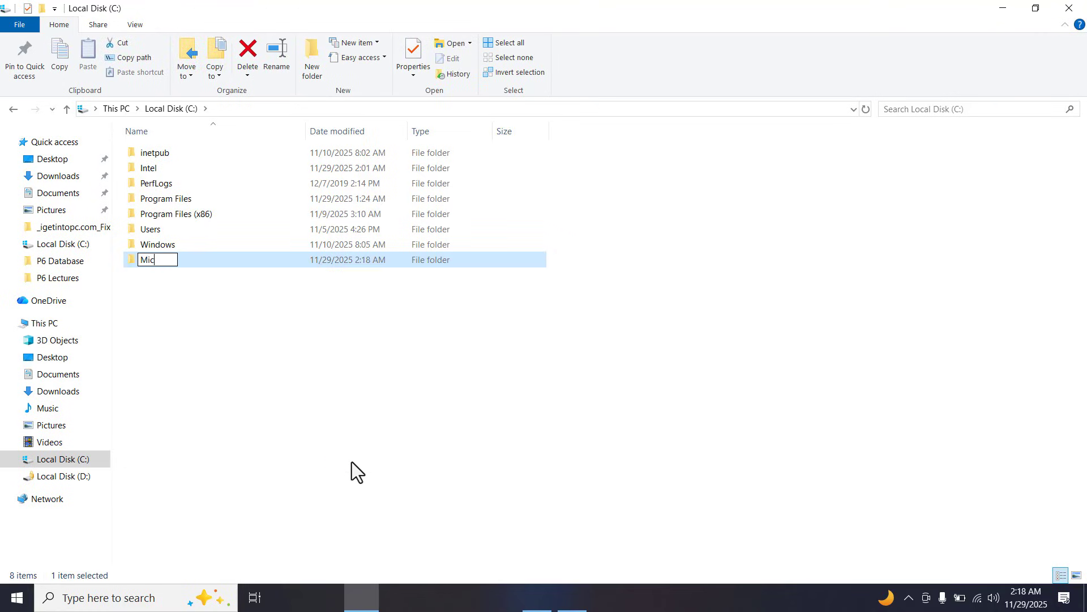
text(rosoft Pro)
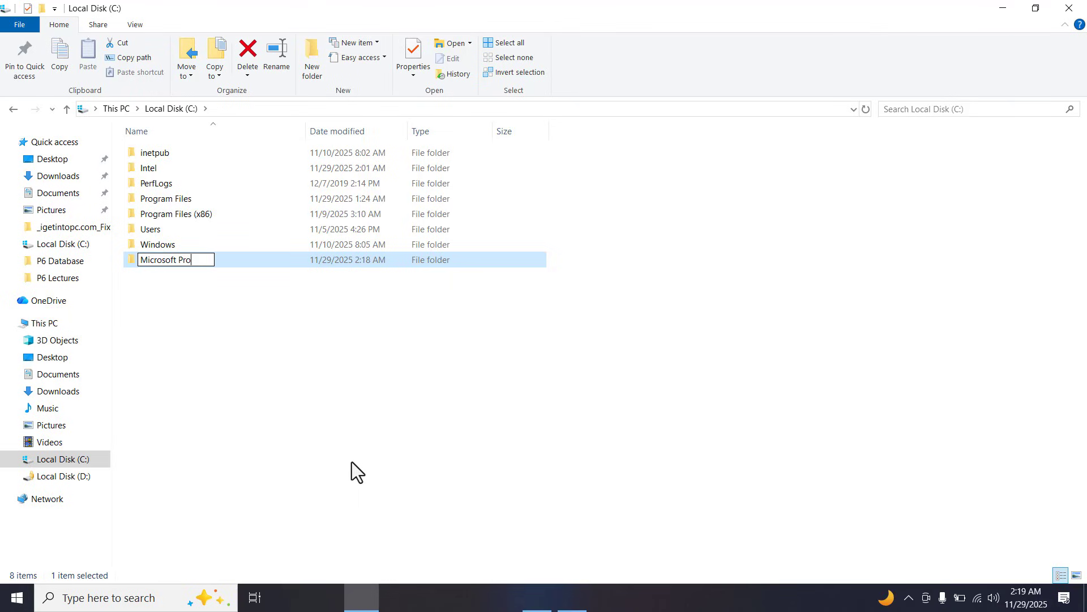
text(ject 2024)
click(312, 391)
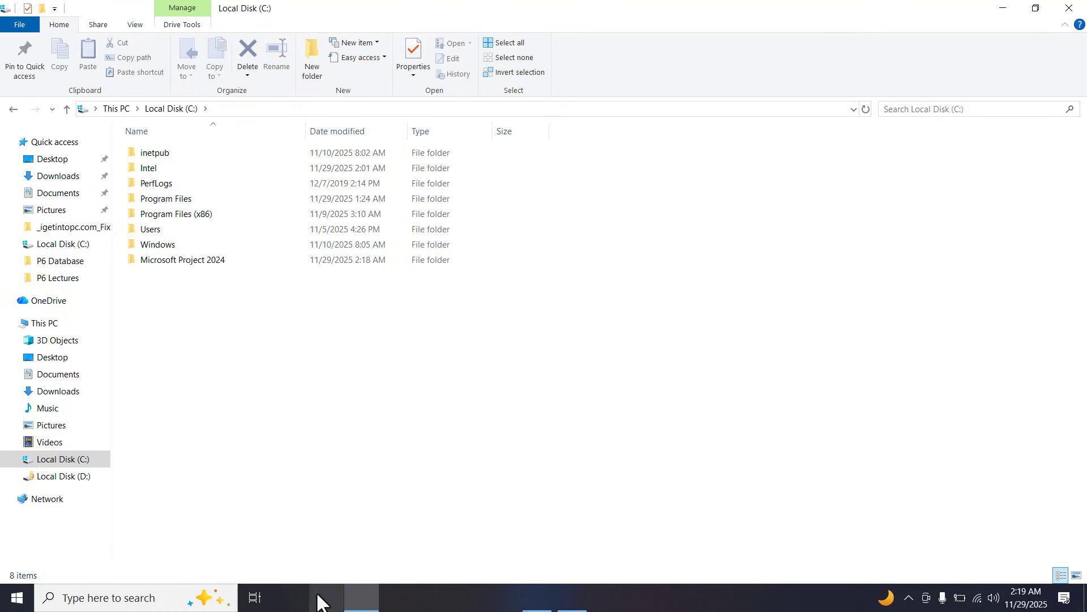
click(1003, 12)
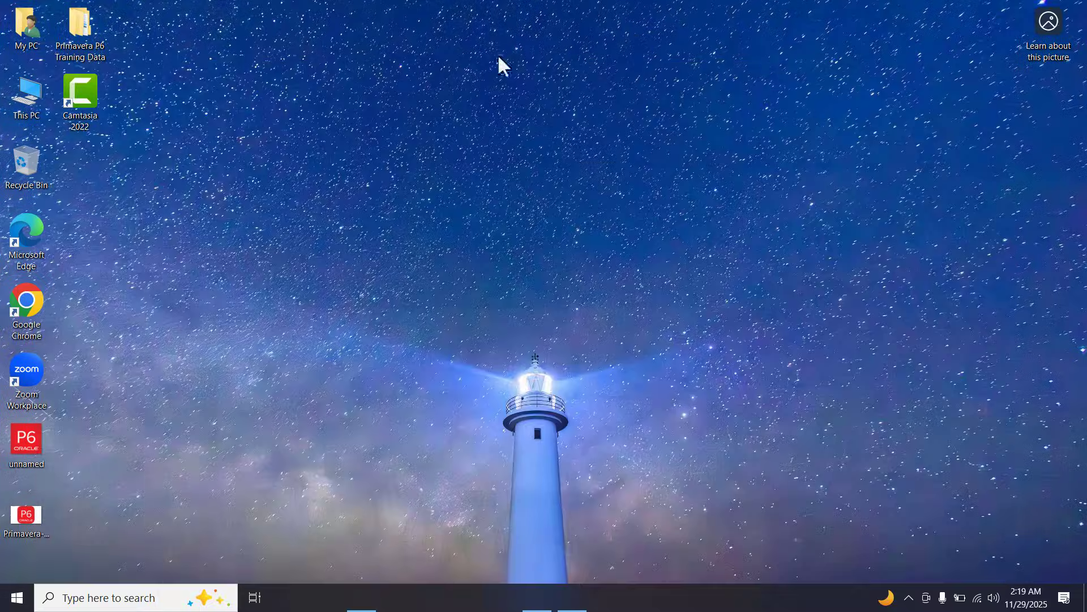
Open Google Chrome, search Google for "office customization tool" and open the Microsoft 365 Apps admin center result.
double_click(25, 309)
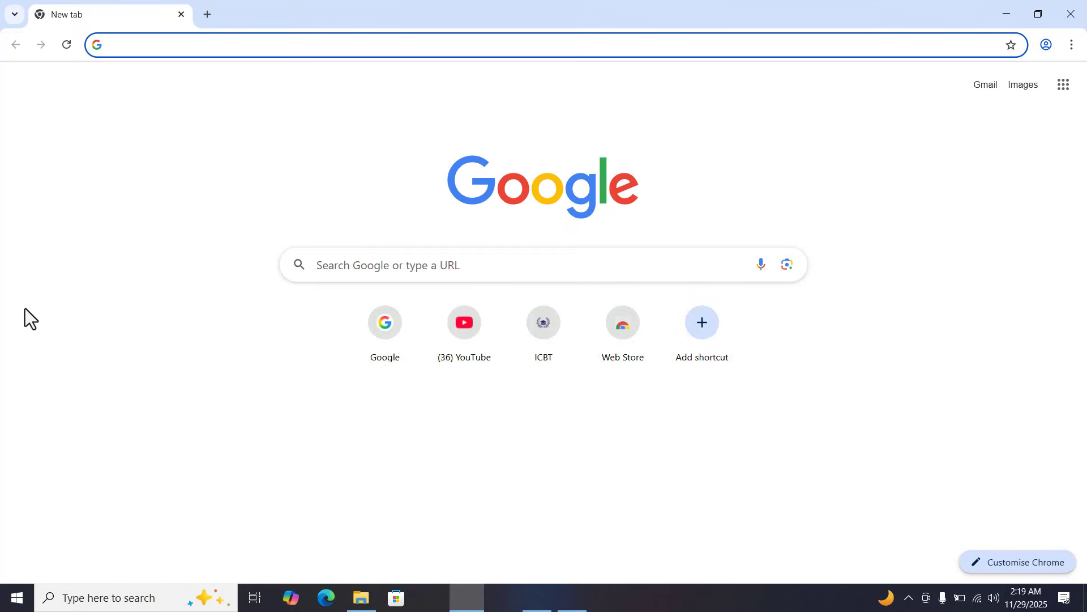
click(388, 340)
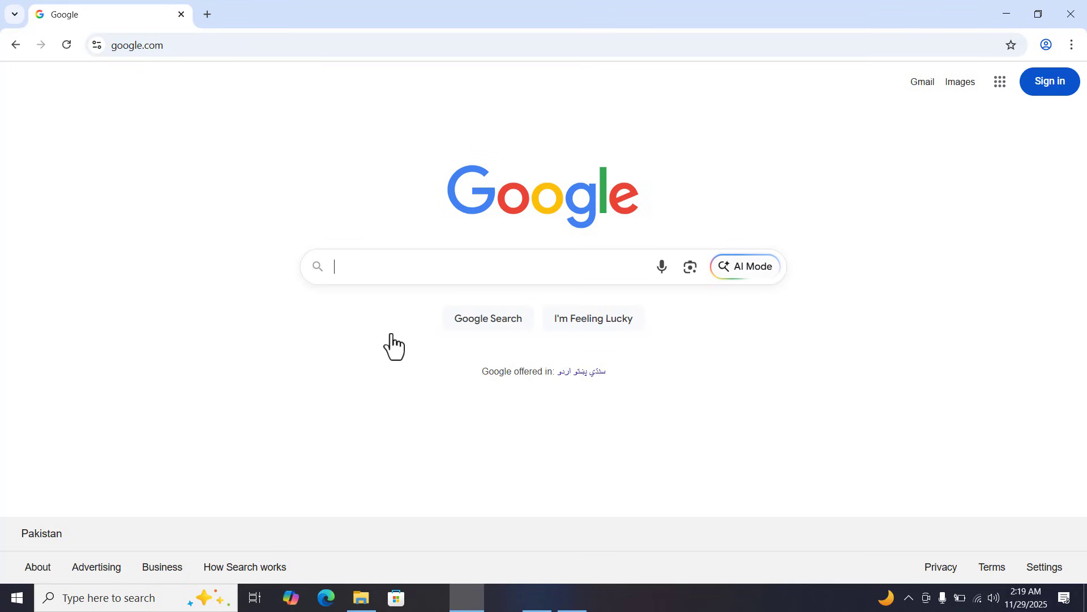
text(of)
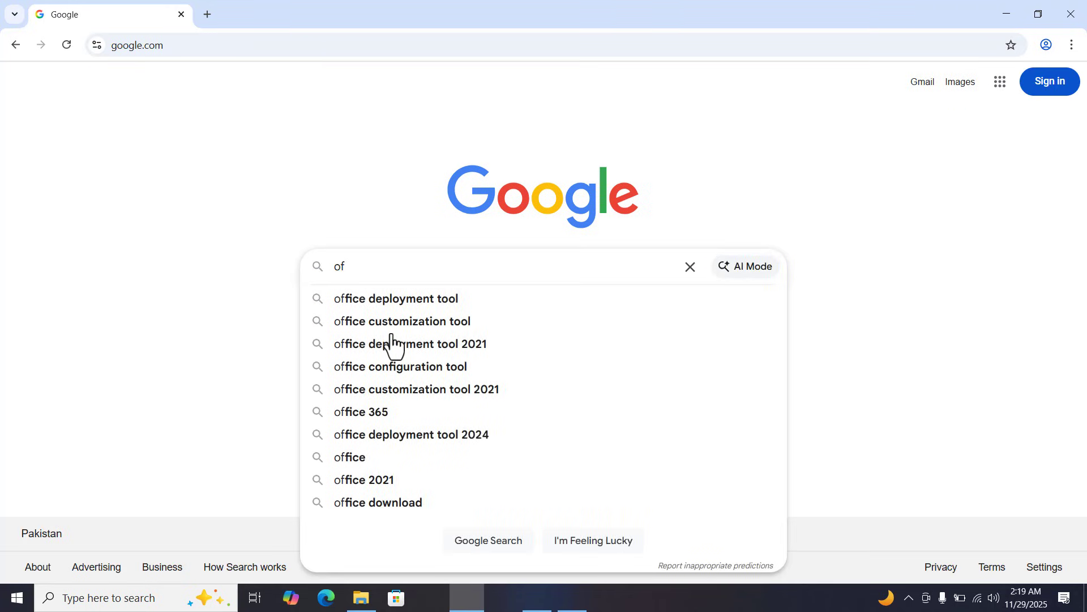
click(405, 328)
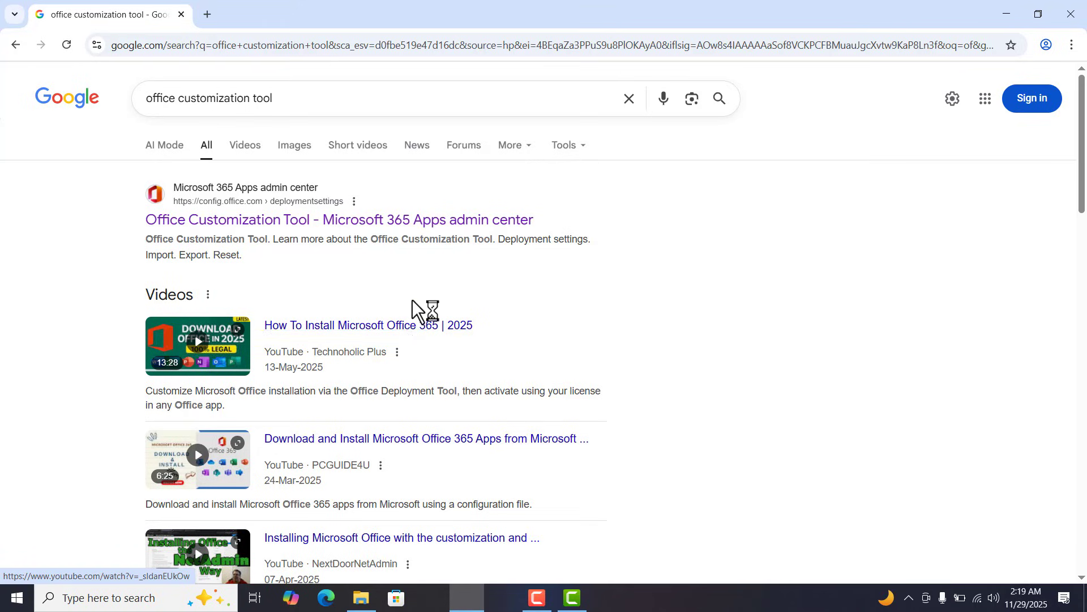
click(336, 227)
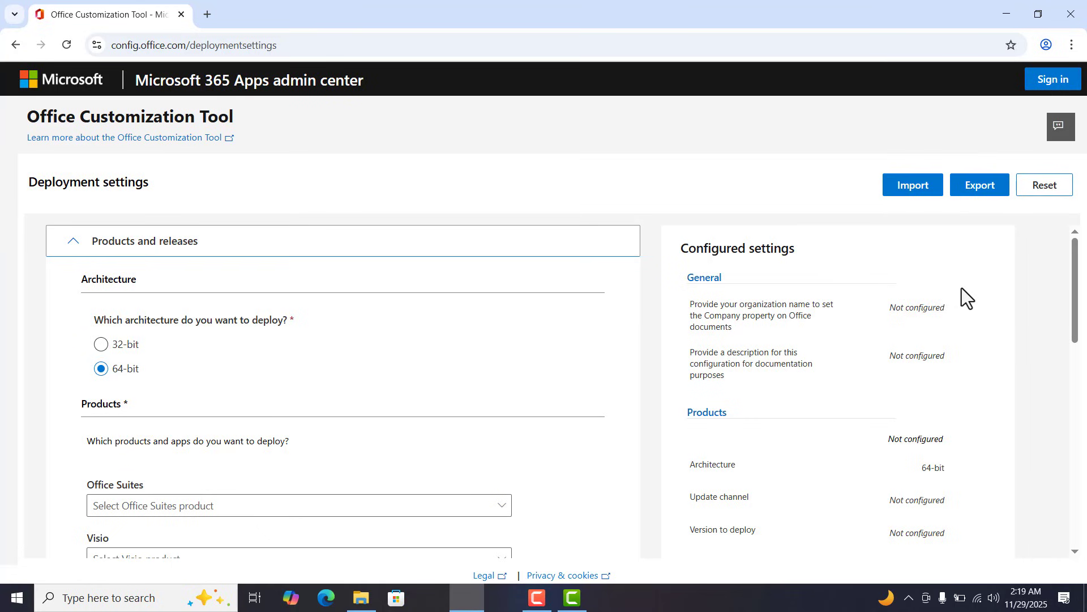
Choose Office LTSC Professional Plus 2024 - Volume License as the Office suite and Project Professional 2024 - Volume License as the Project product.
drag(1077, 282, 1077, 331)
click(142, 352)
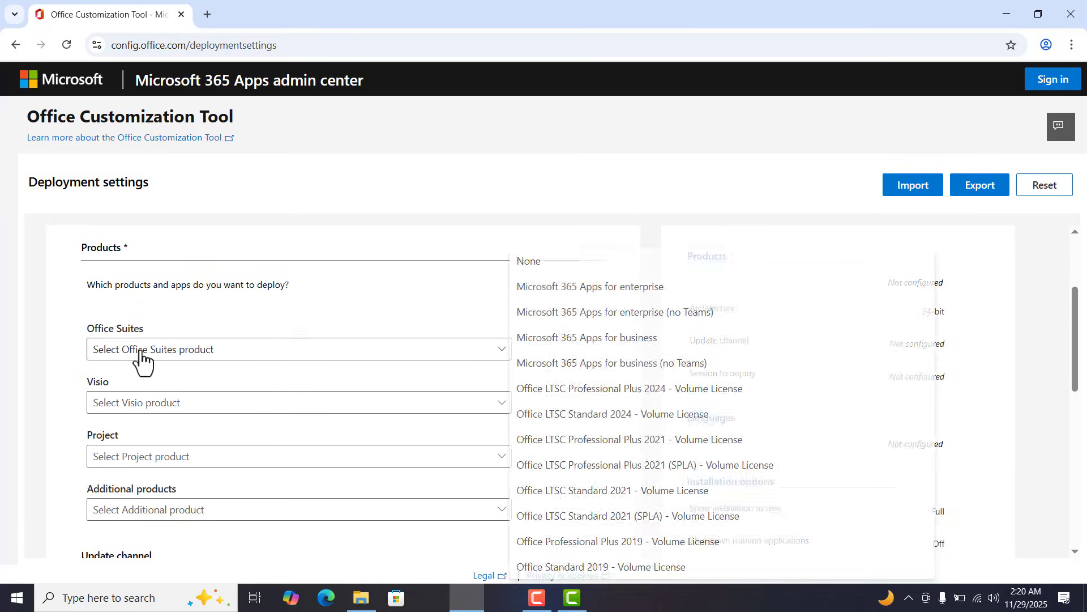
click(600, 404)
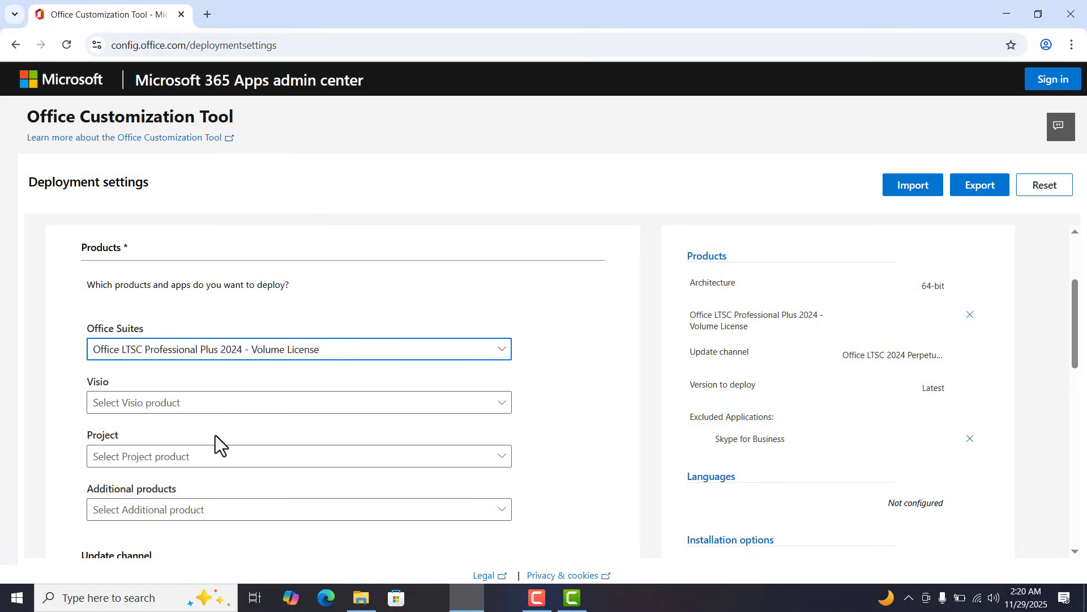
click(159, 463)
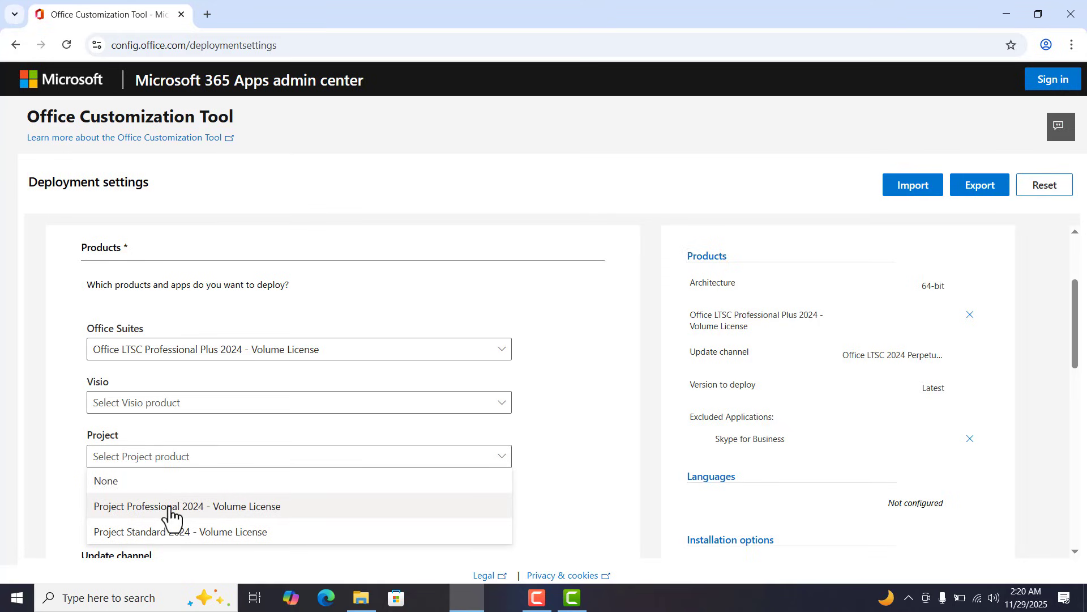
click(170, 512)
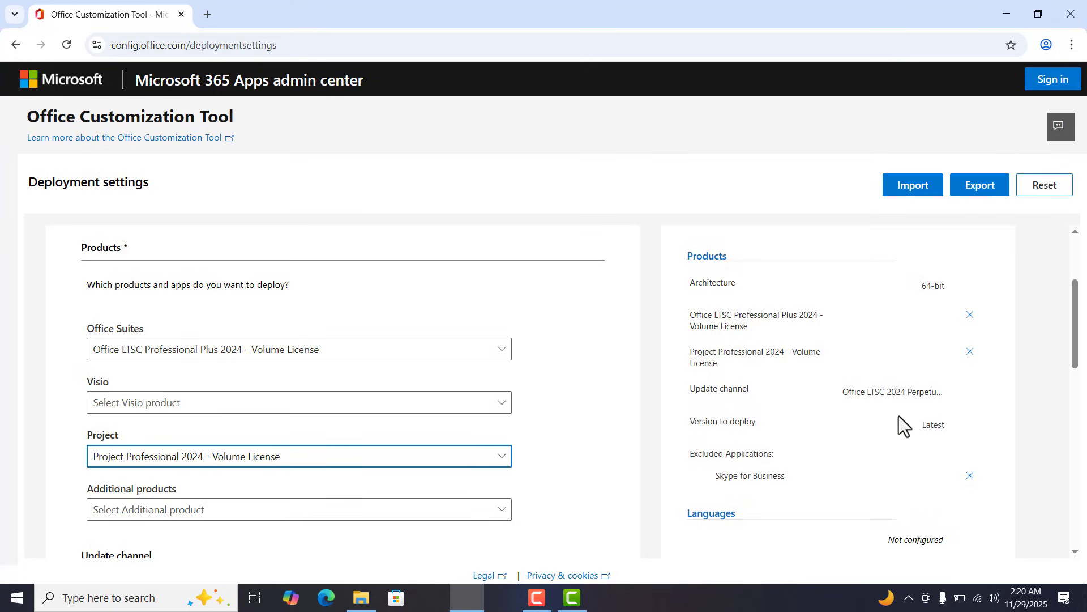
Exclude Access, Excel, OneDrive Desktop, OneNote, Outlook (classic), Publisher, PowerPoint and Word from the deployment, and continue to the language settings.
drag(1079, 332, 1044, 462)
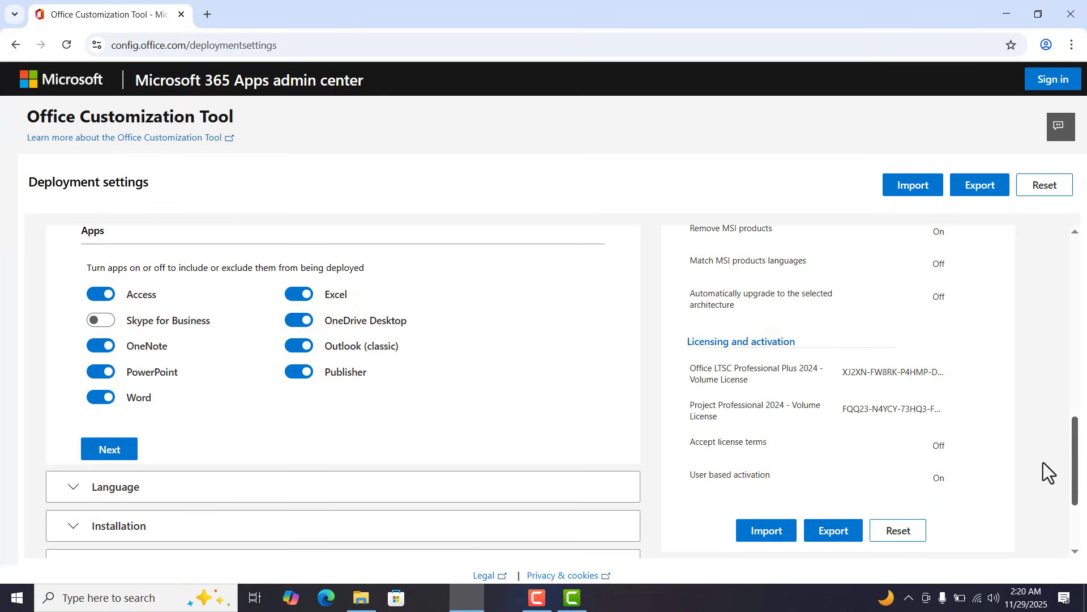
click(105, 295)
click(294, 296)
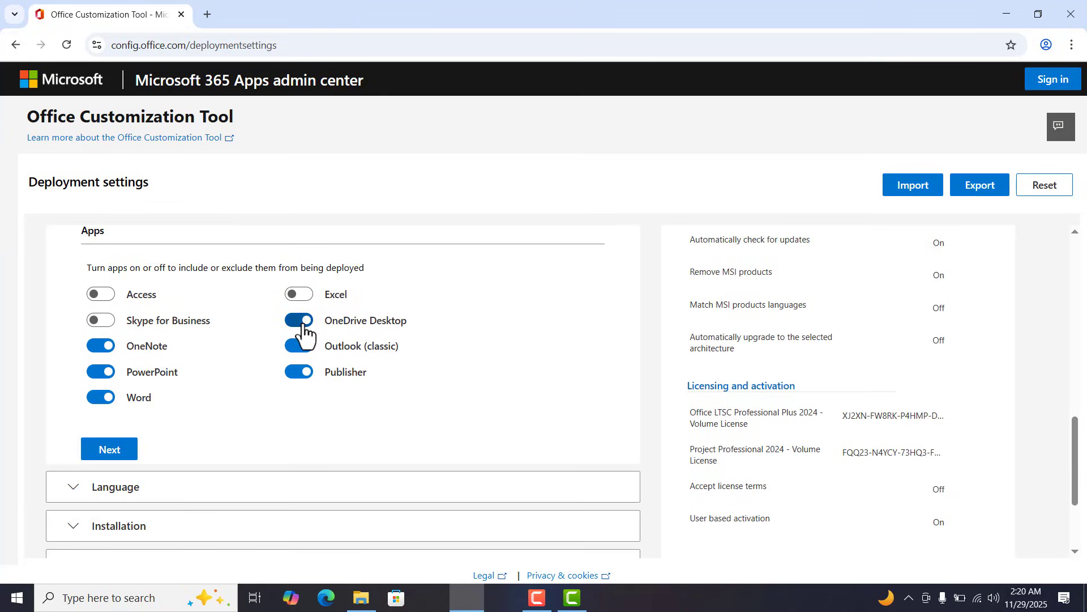
click(297, 321)
click(110, 348)
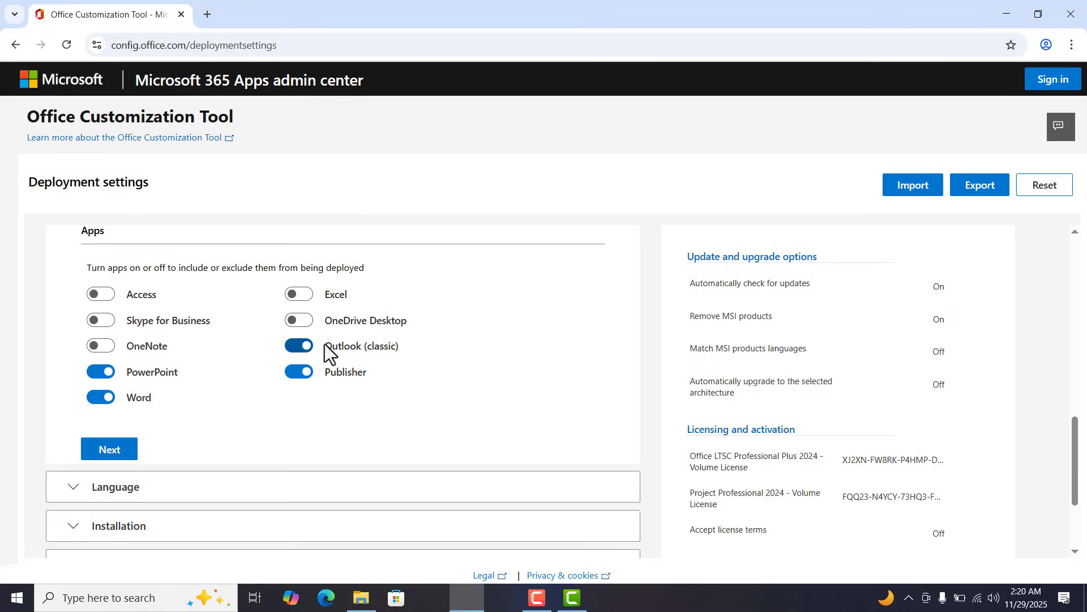
click(296, 346)
click(302, 373)
click(104, 372)
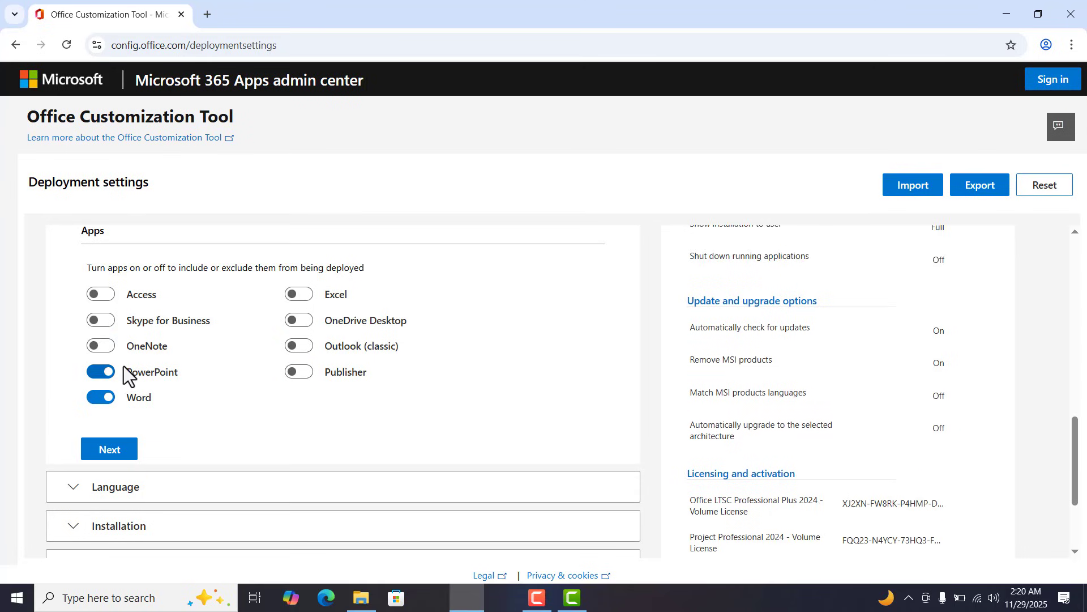
click(107, 398)
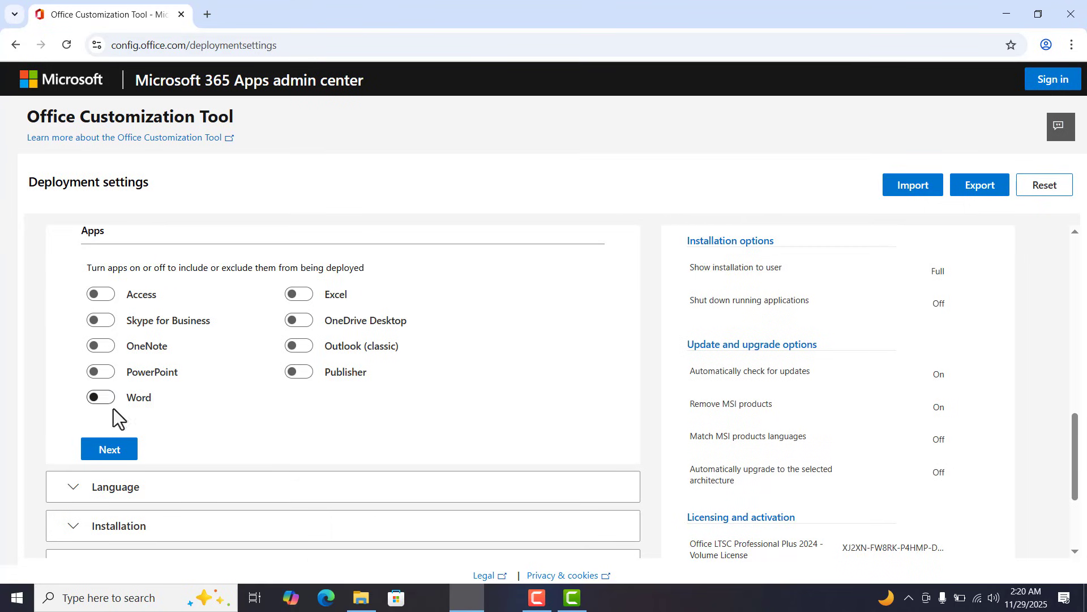
click(107, 451)
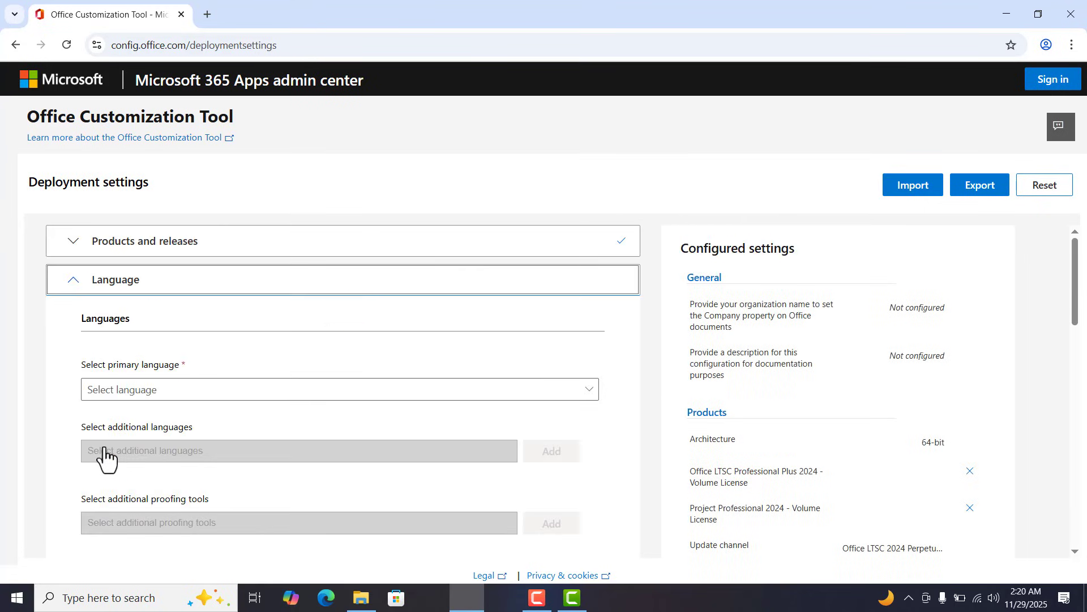
Set the primary language to English (United States) and continue to the installation settings.
click(173, 396)
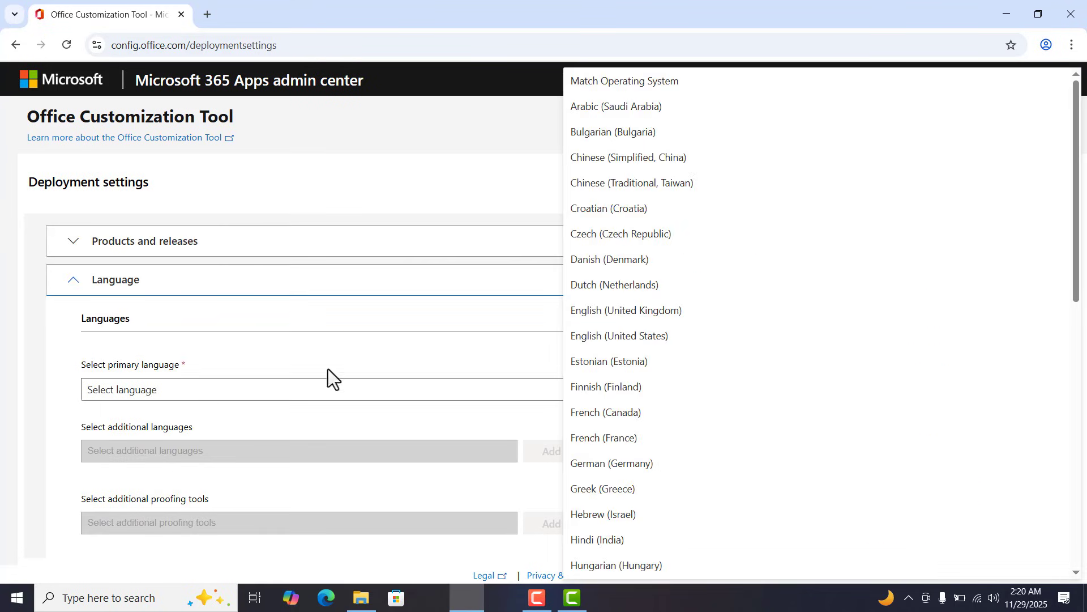
click(642, 340)
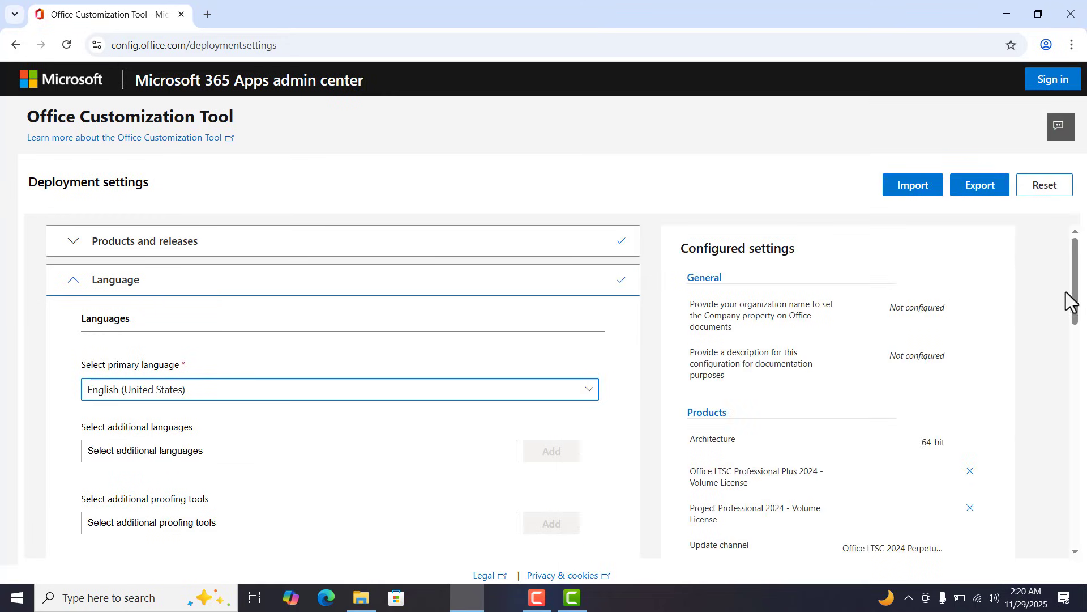
drag(1070, 300, 1075, 369)
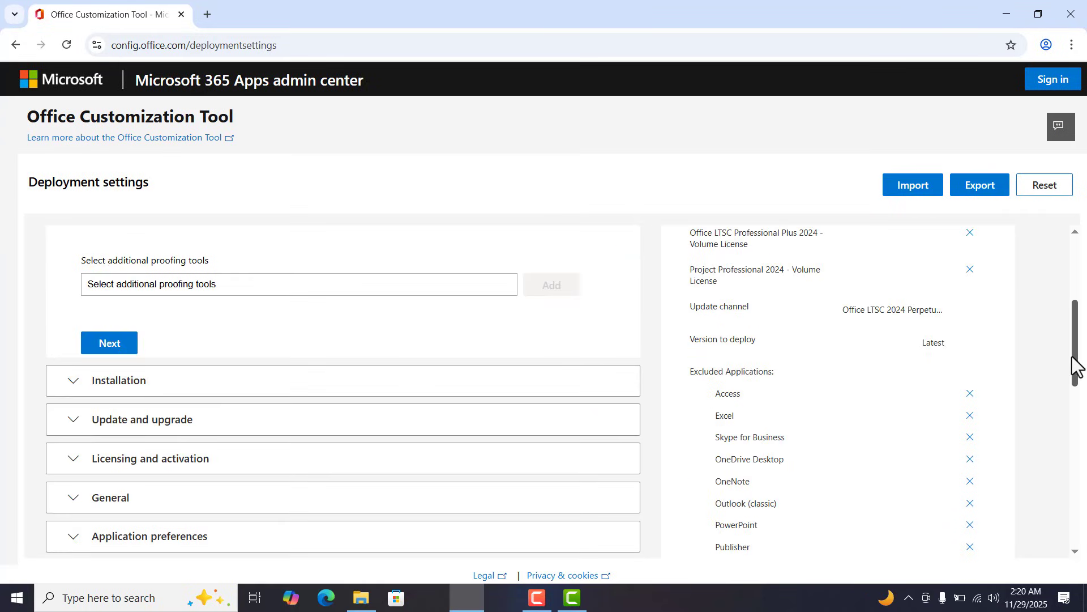
click(107, 344)
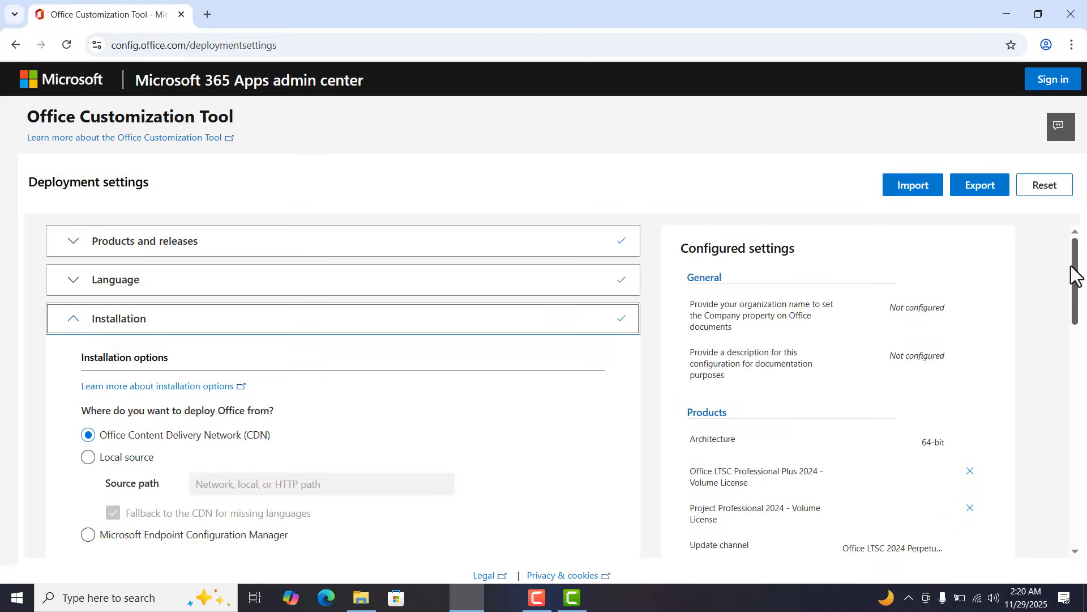
Keep the default installation options, turn off uninstalling MSI versions of Office in the upgrade options, and continue to licensing and activation.
drag(1079, 277, 1061, 342)
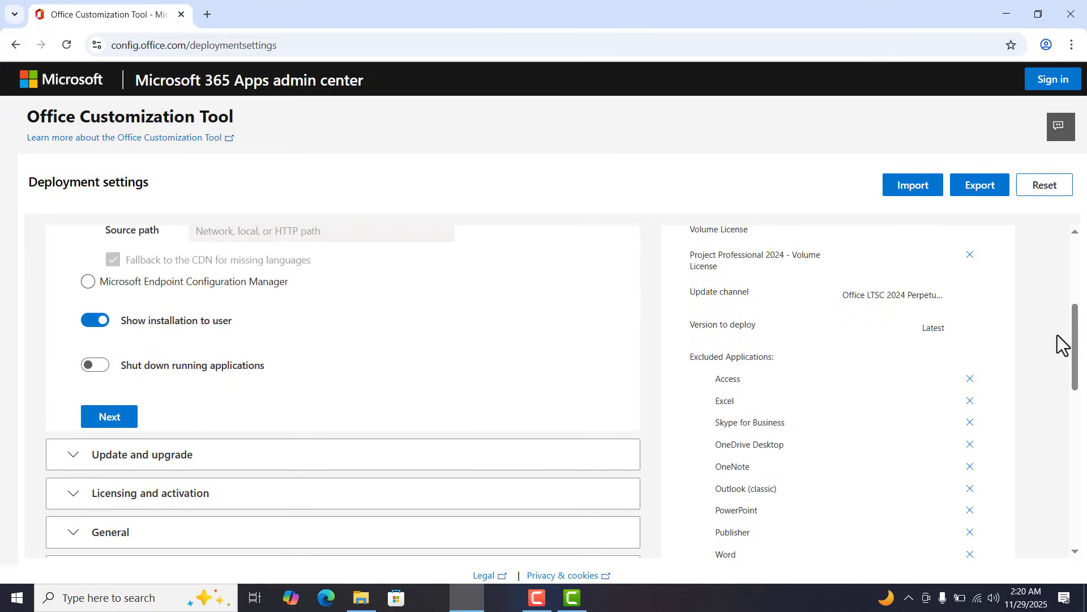
click(111, 418)
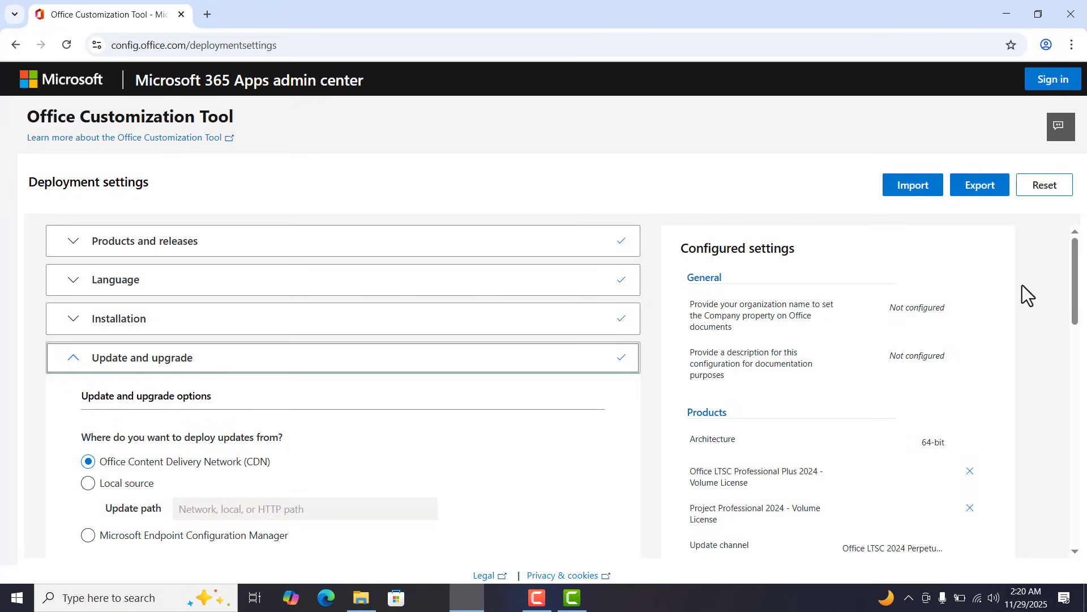
drag(1078, 291, 1064, 371)
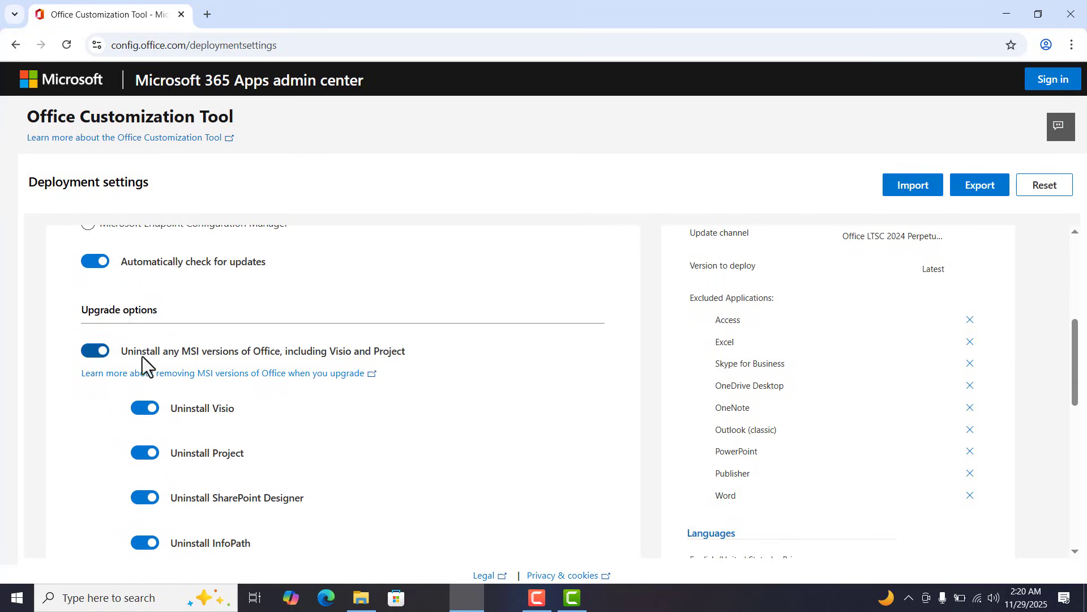
click(96, 353)
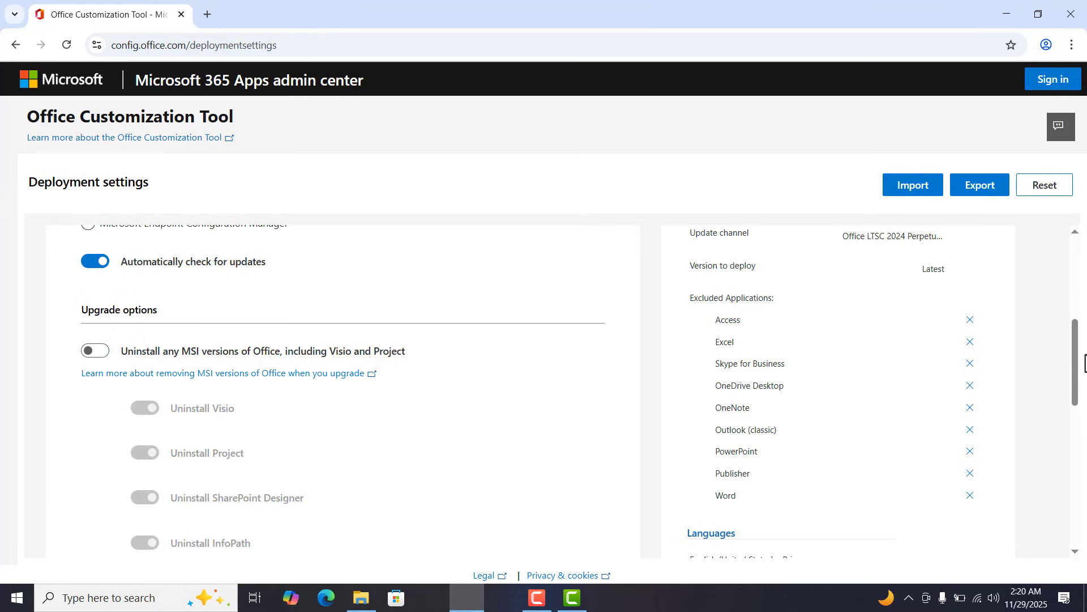
drag(1077, 364, 1076, 439)
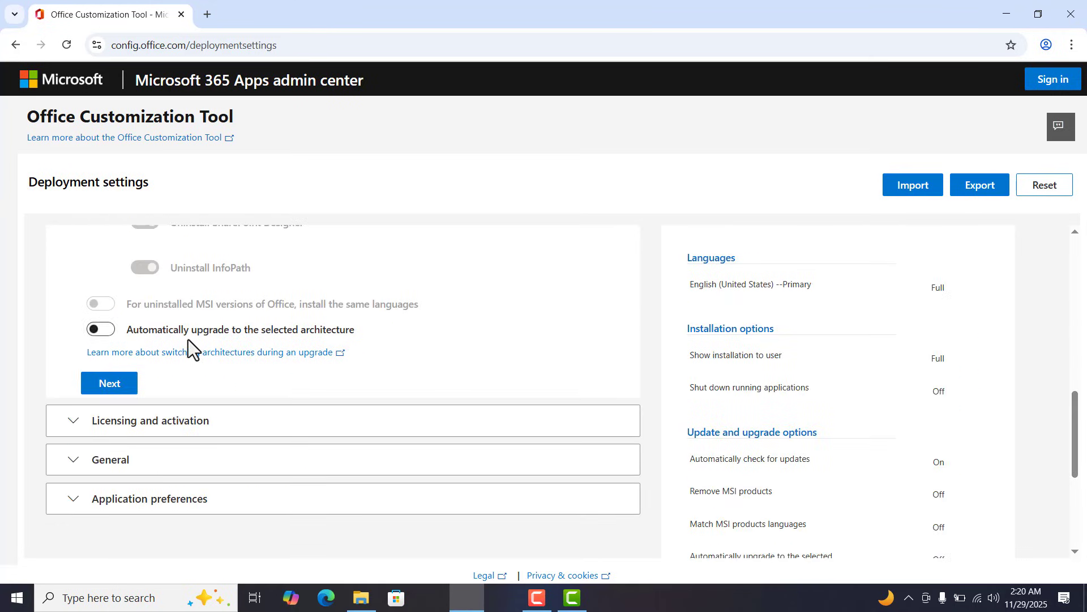
click(110, 384)
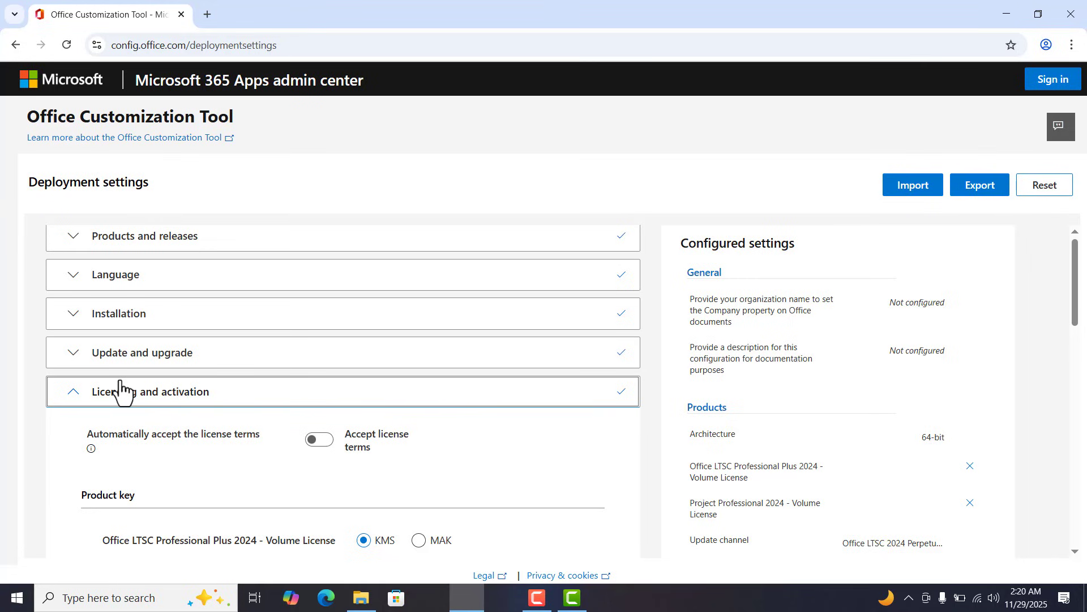
Keep the default licensing and activation, general and application preference settings, and finish the deployment configuration.
drag(1076, 308, 1062, 423)
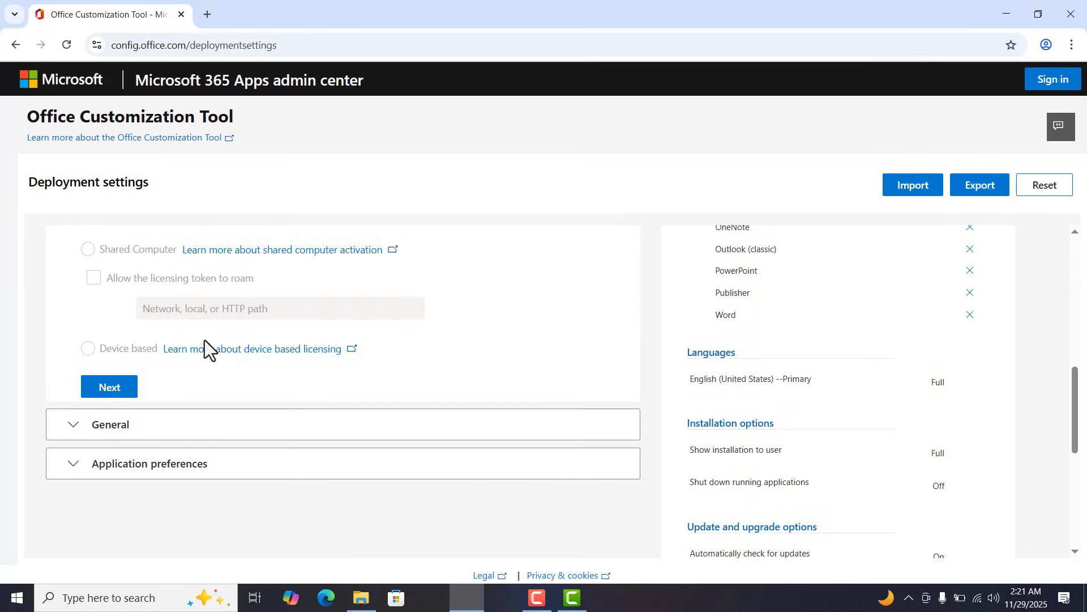
click(108, 390)
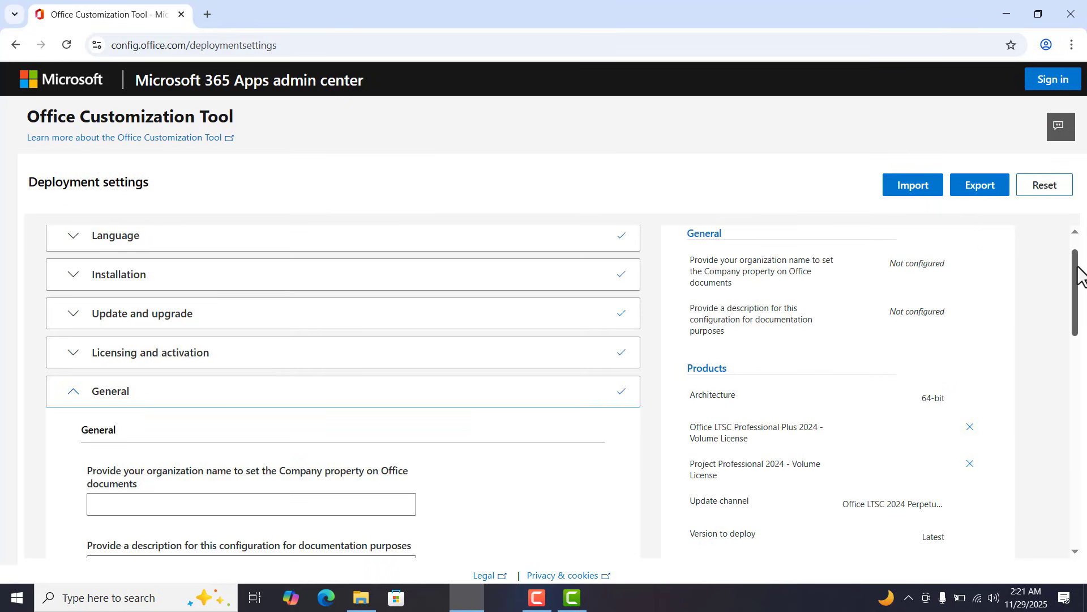
drag(1079, 276, 1077, 332)
click(117, 452)
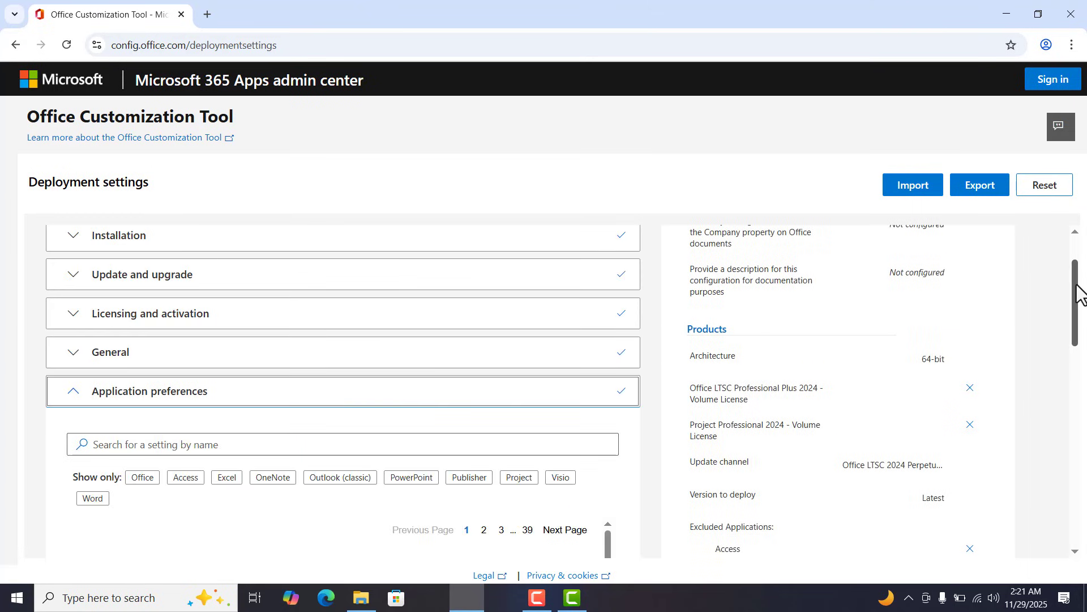
drag(1075, 287, 1058, 464)
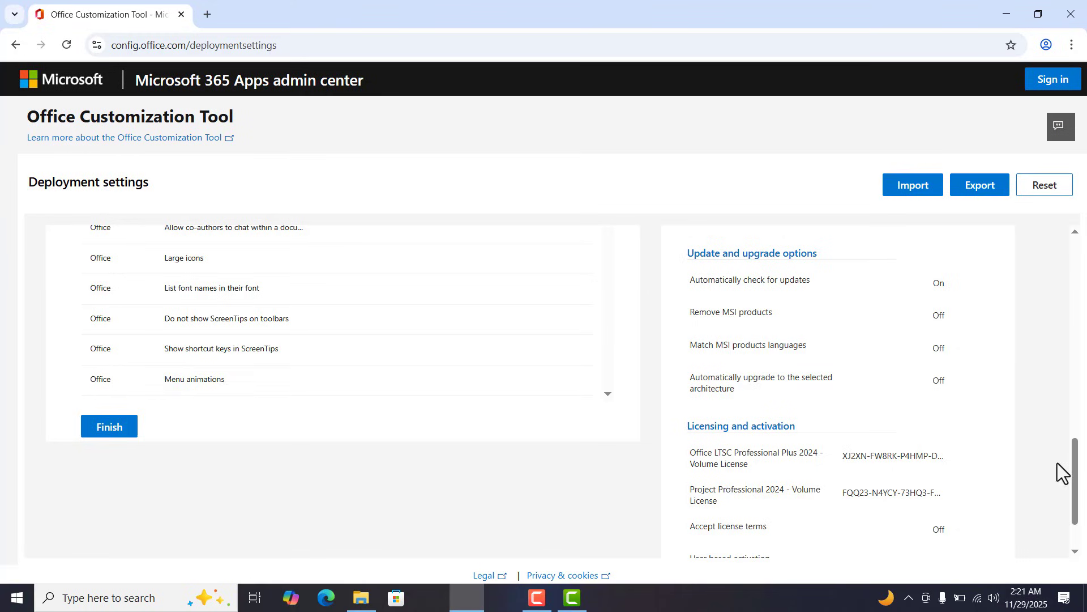
click(117, 428)
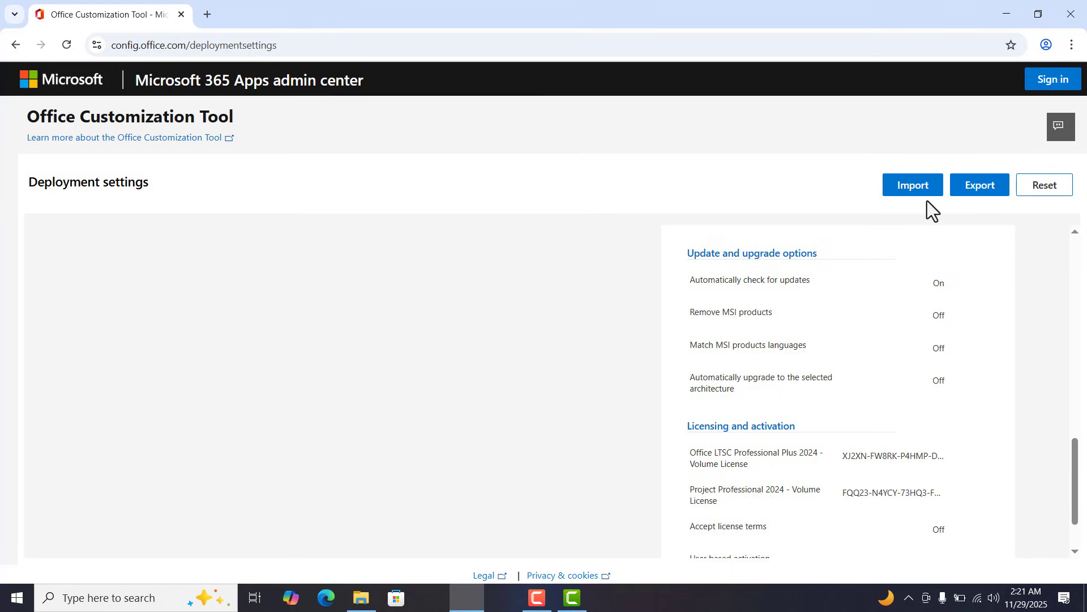
Export the configuration as Configuration, using Office Open XML formats as the default file format and accepting the license terms.
click(976, 197)
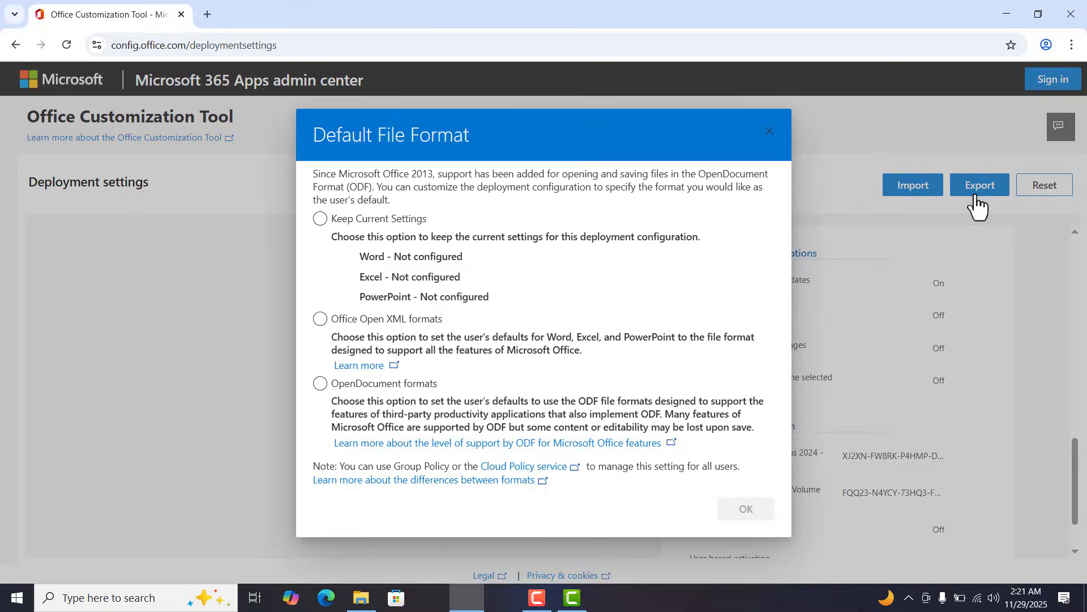
click(327, 326)
click(735, 509)
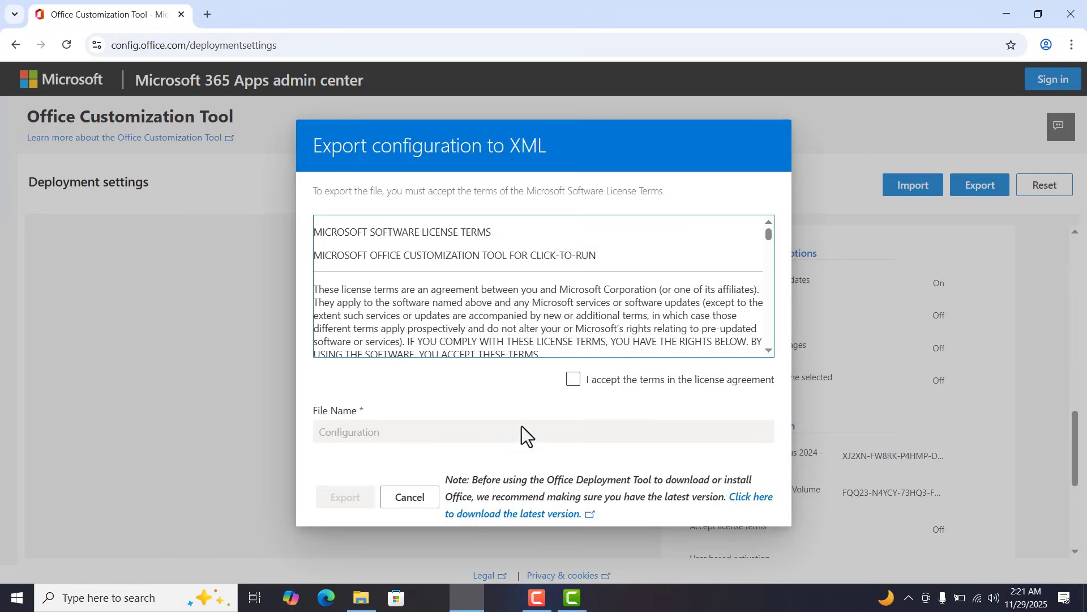
click(574, 382)
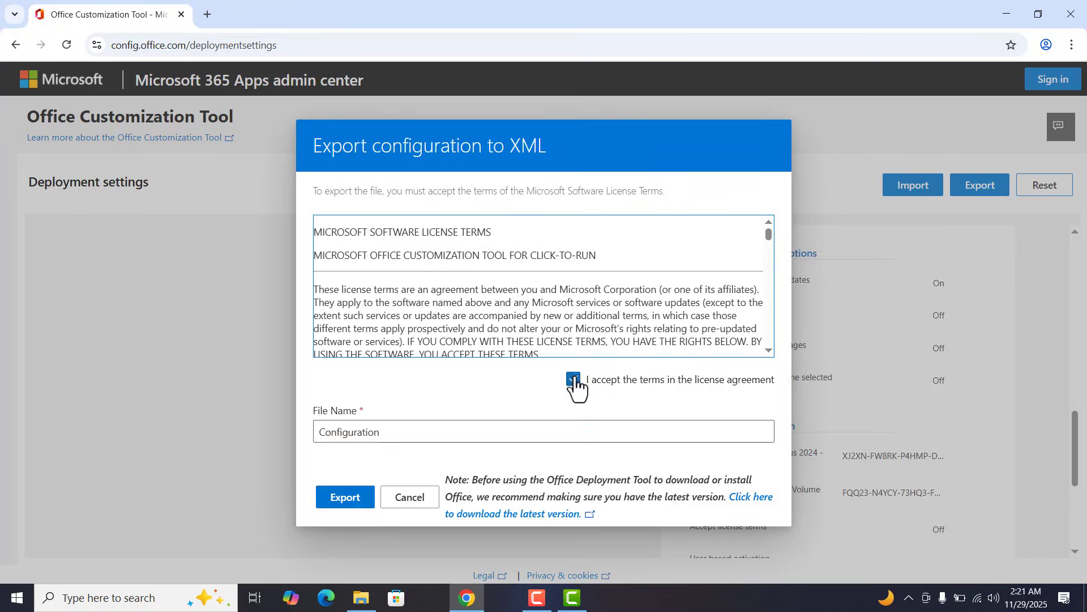
click(327, 501)
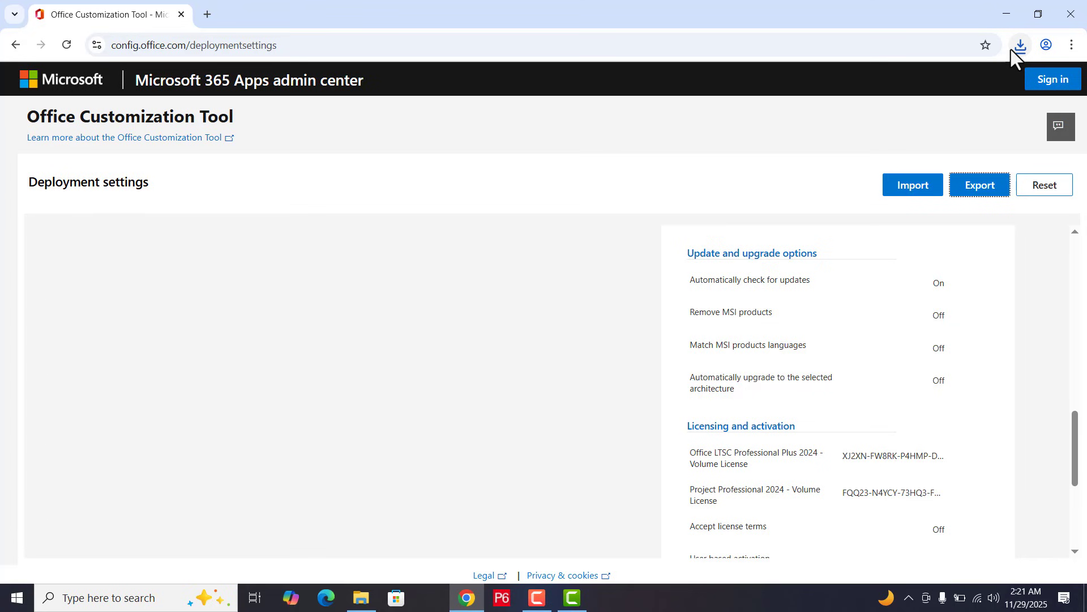
Move the exported Configuration file from the Downloads folder into the Microsoft Project 2024 folder on Local Disk (C:).
click(1012, 49)
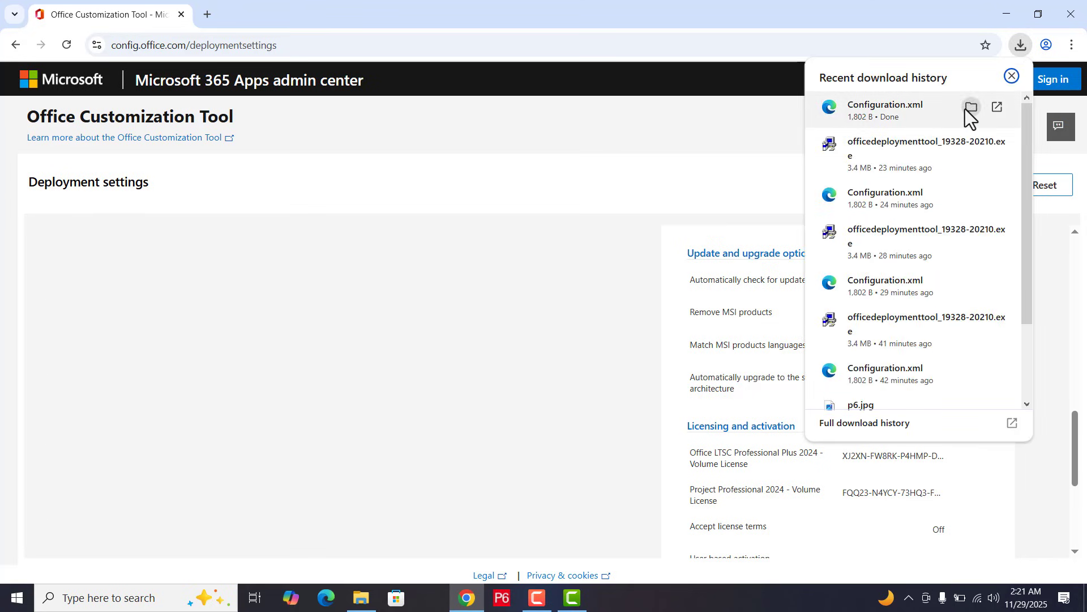
click(970, 107)
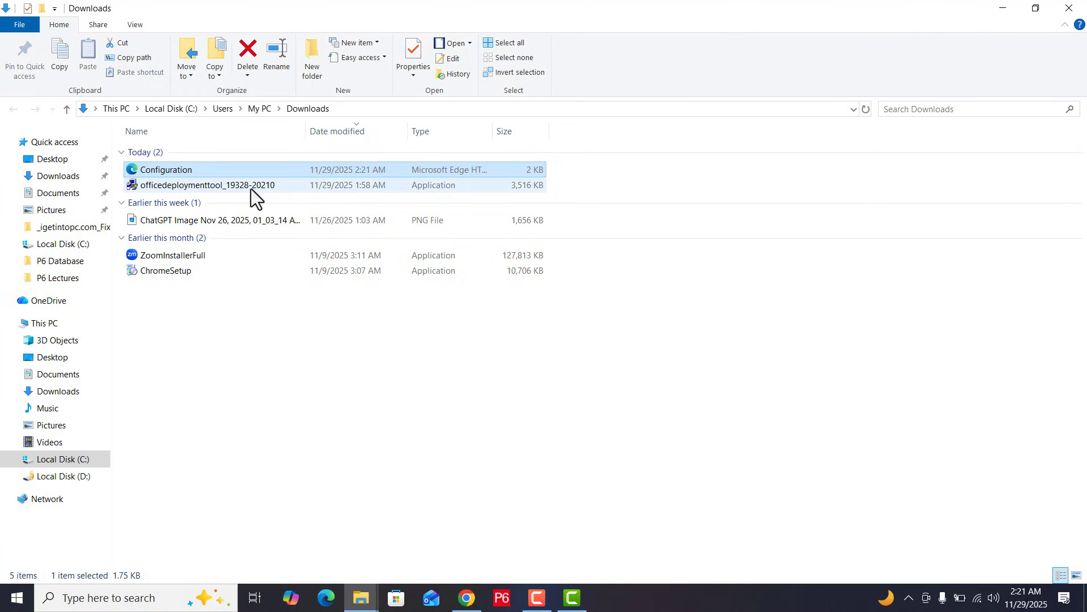
right_click(174, 172)
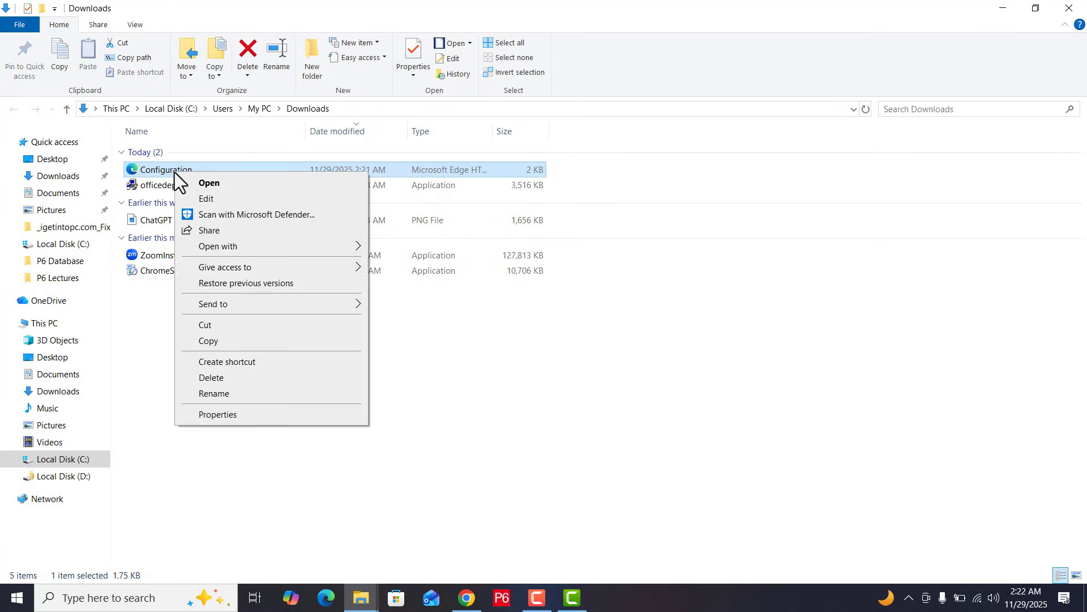
click(214, 325)
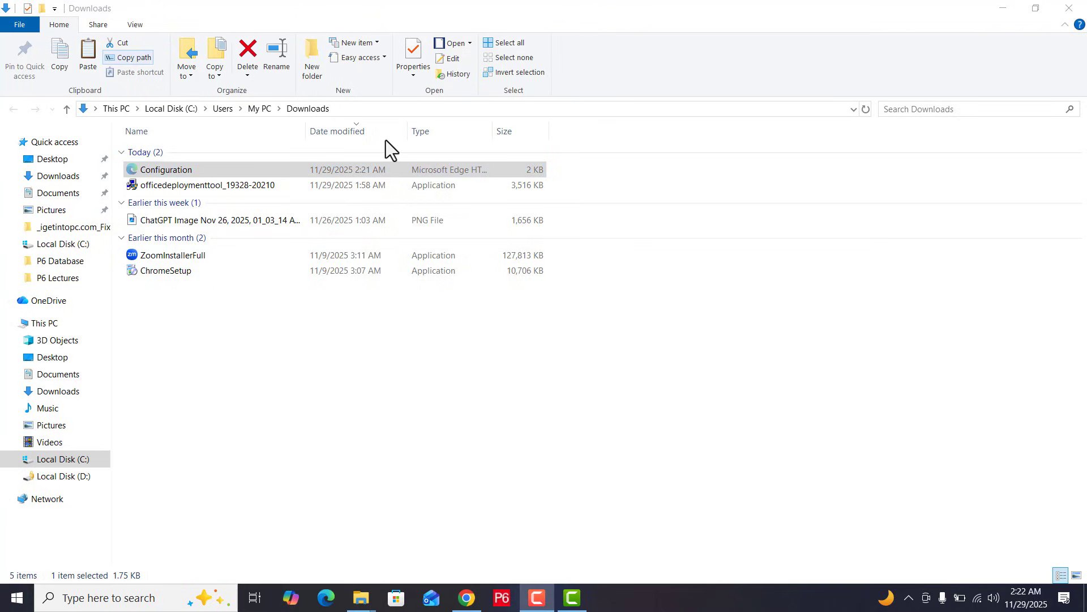
click(187, 110)
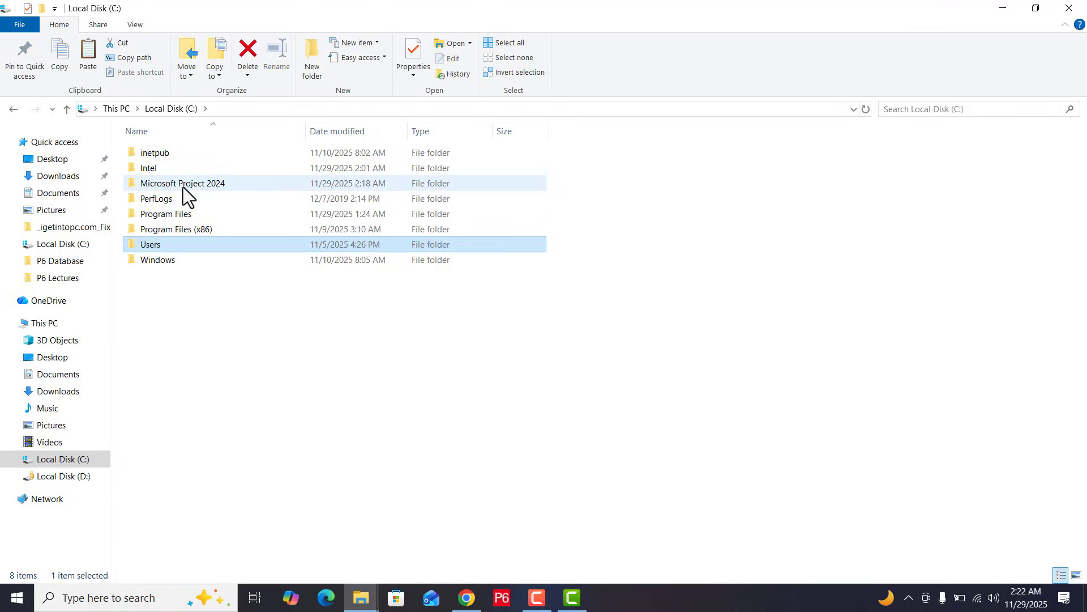
double_click(183, 187)
right_click(225, 252)
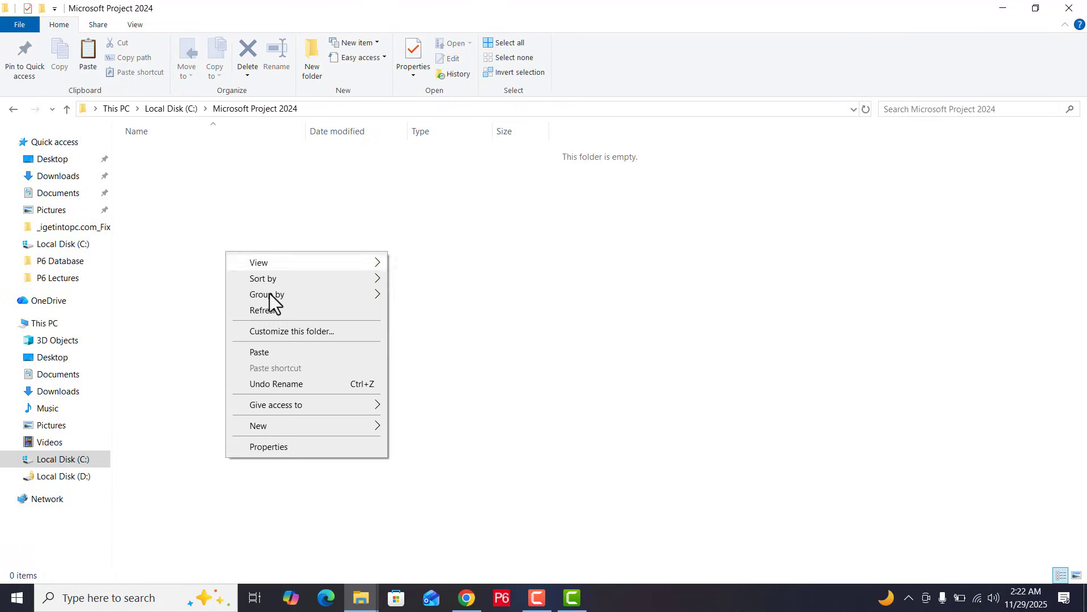
click(274, 357)
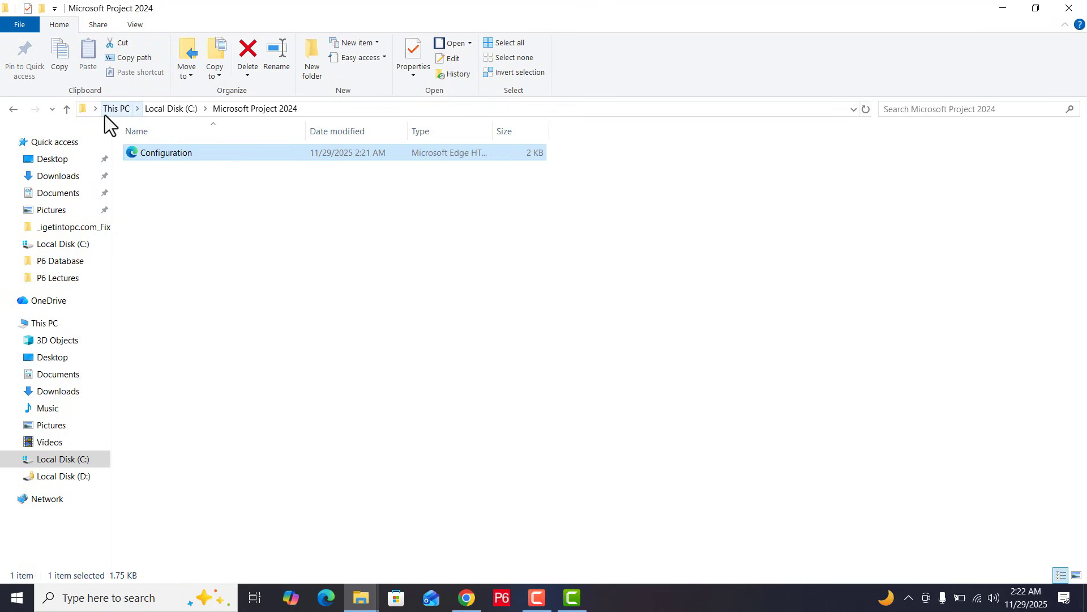
click(12, 106)
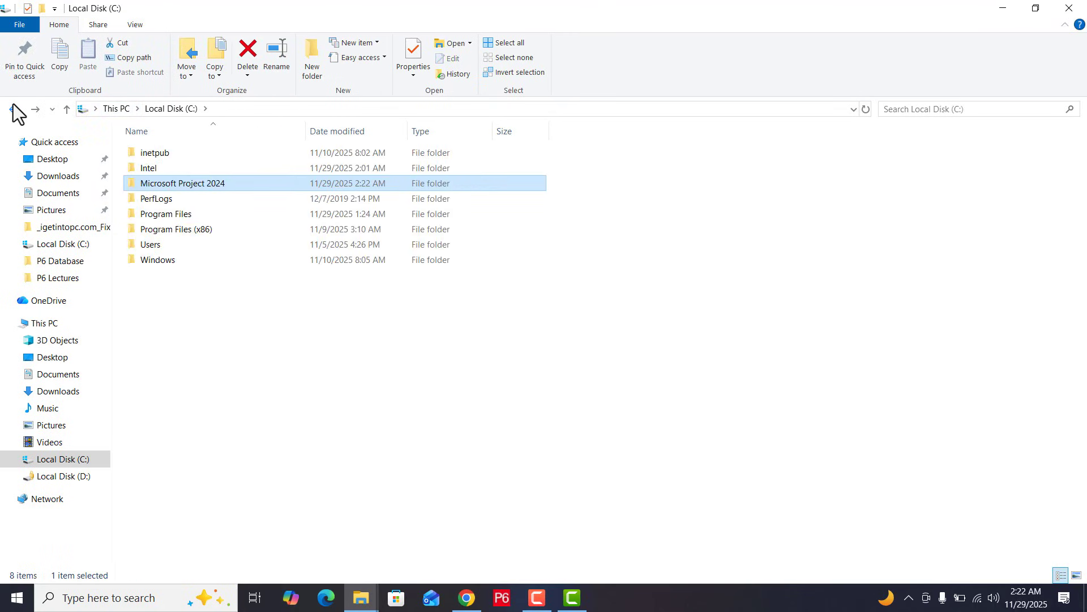
click(11, 109)
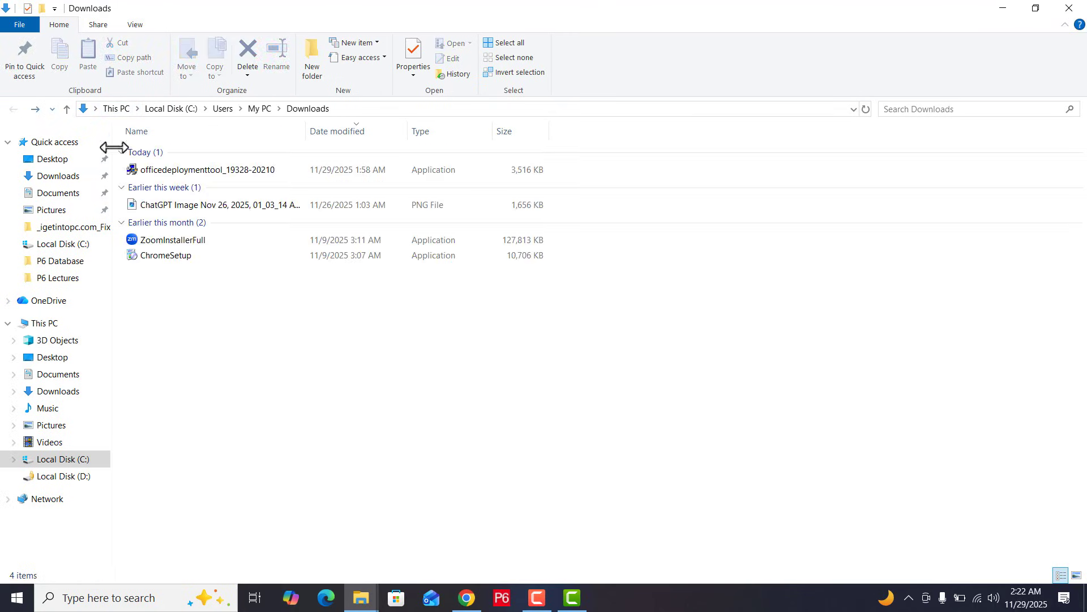
right_click(150, 167)
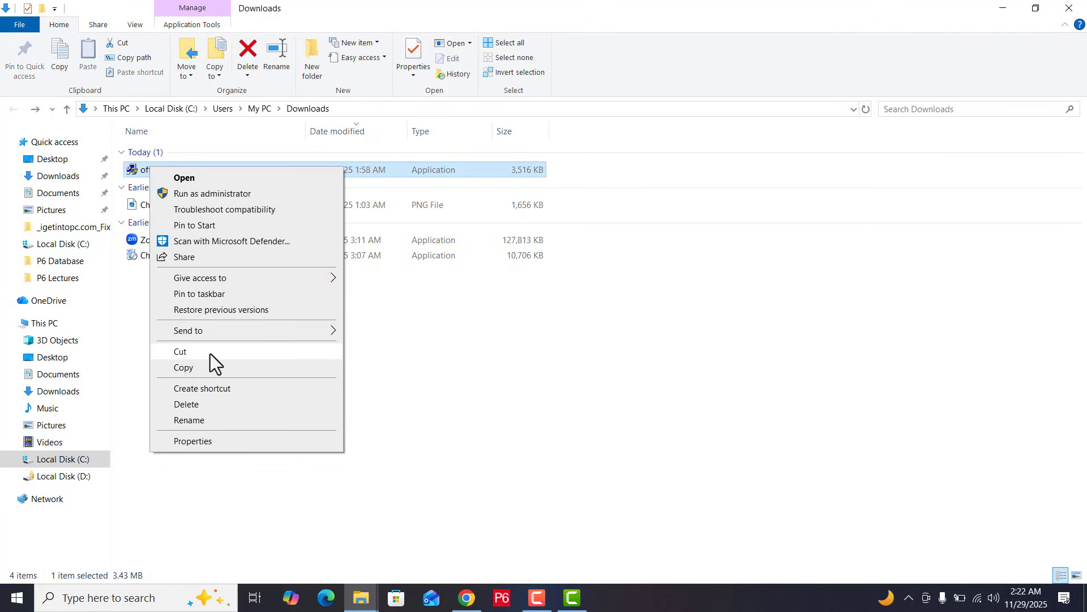
click(189, 407)
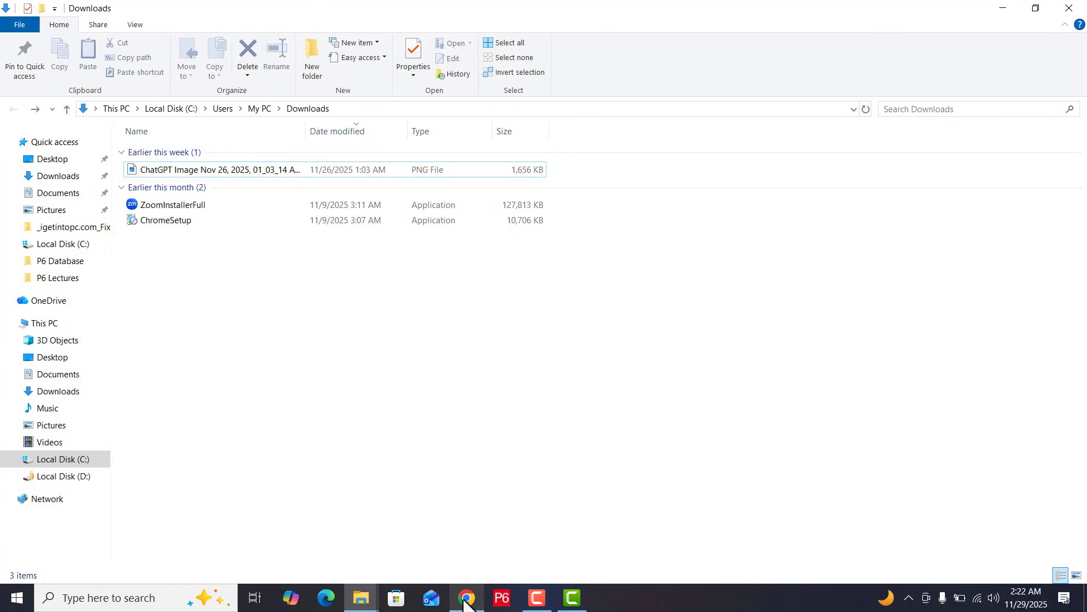
Search Google for office deployment tool in a new Chrome tab and download the English version from the Microsoft Download Center.
mouse_move(464, 600)
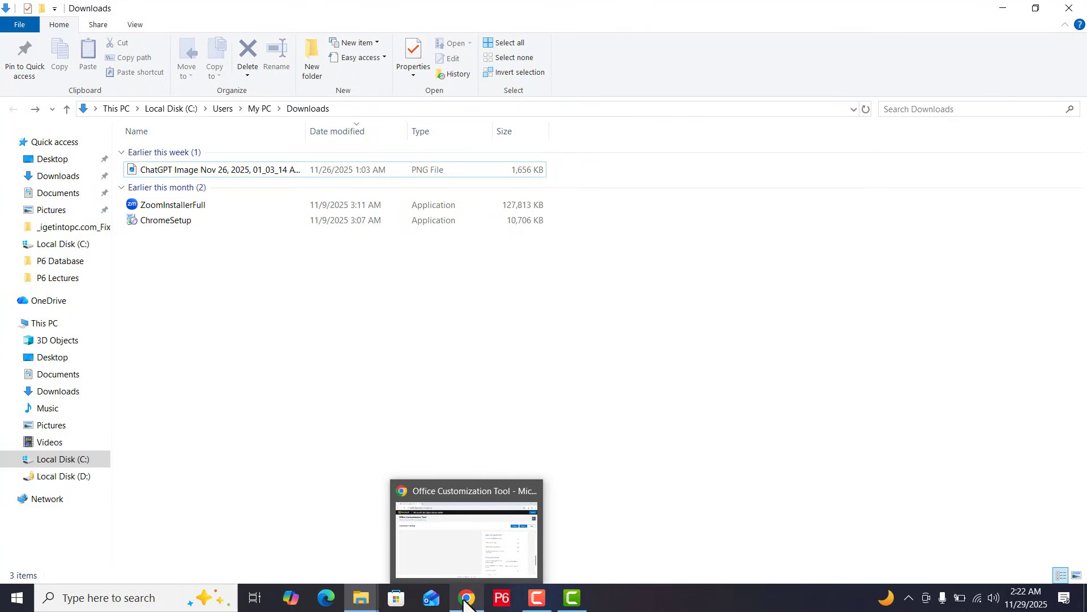
click(466, 600)
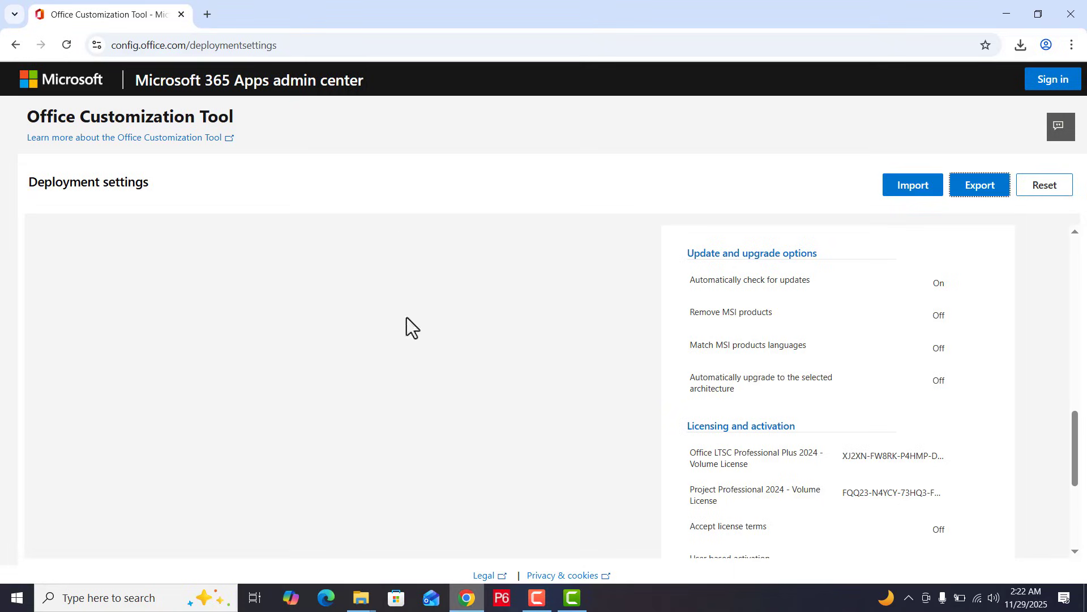
click(209, 15)
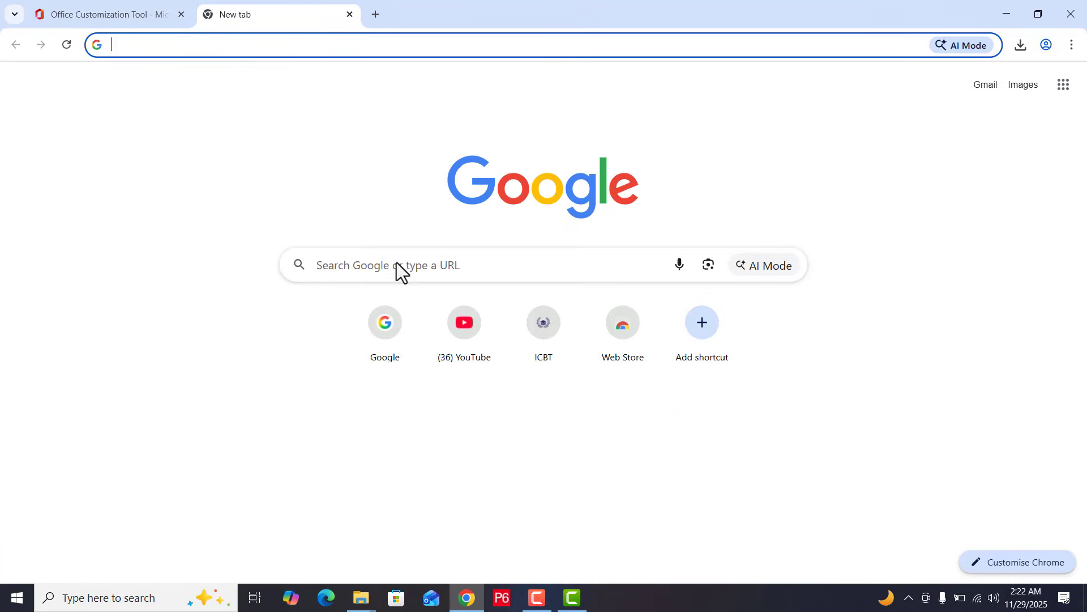
click(396, 351)
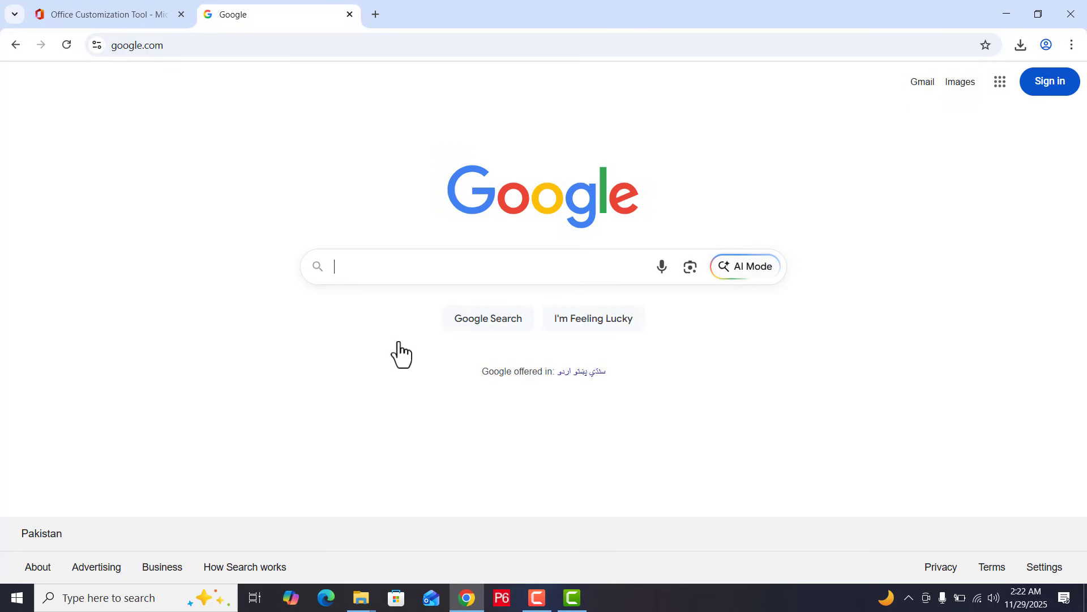
text(office)
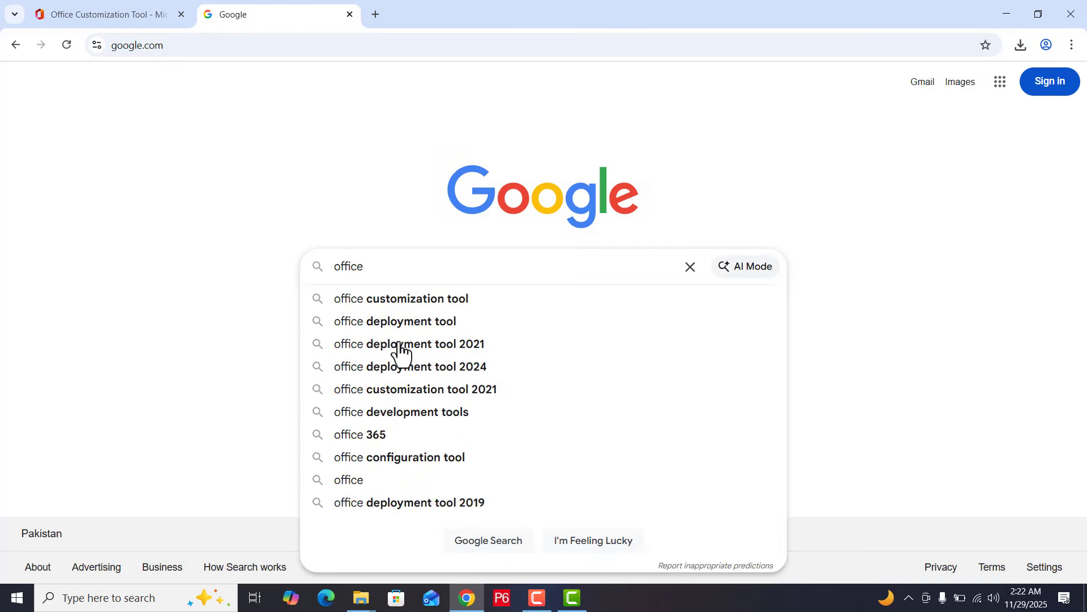
click(424, 322)
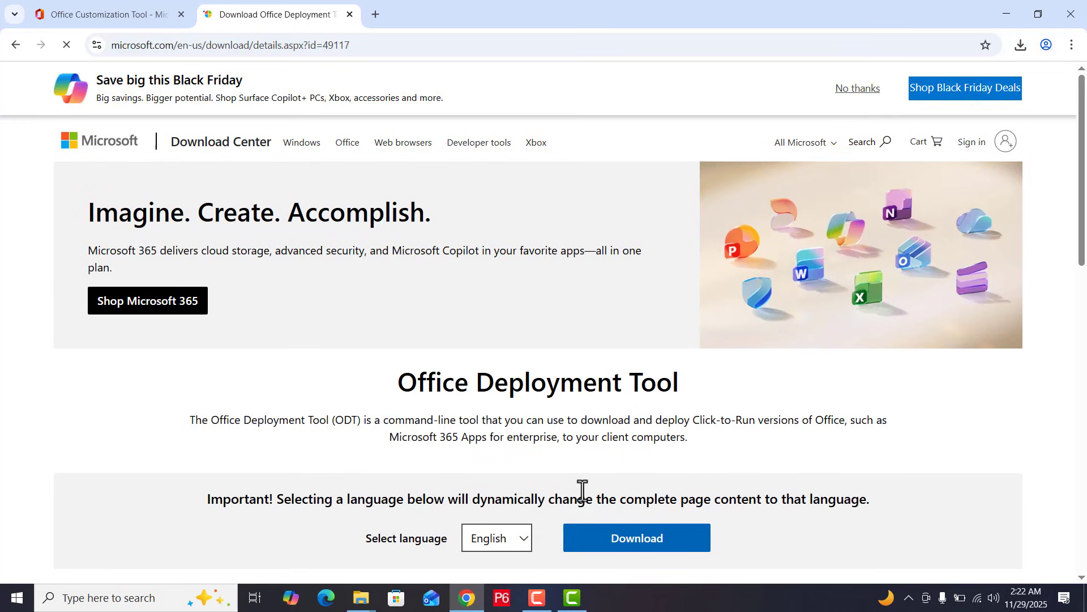
click(626, 542)
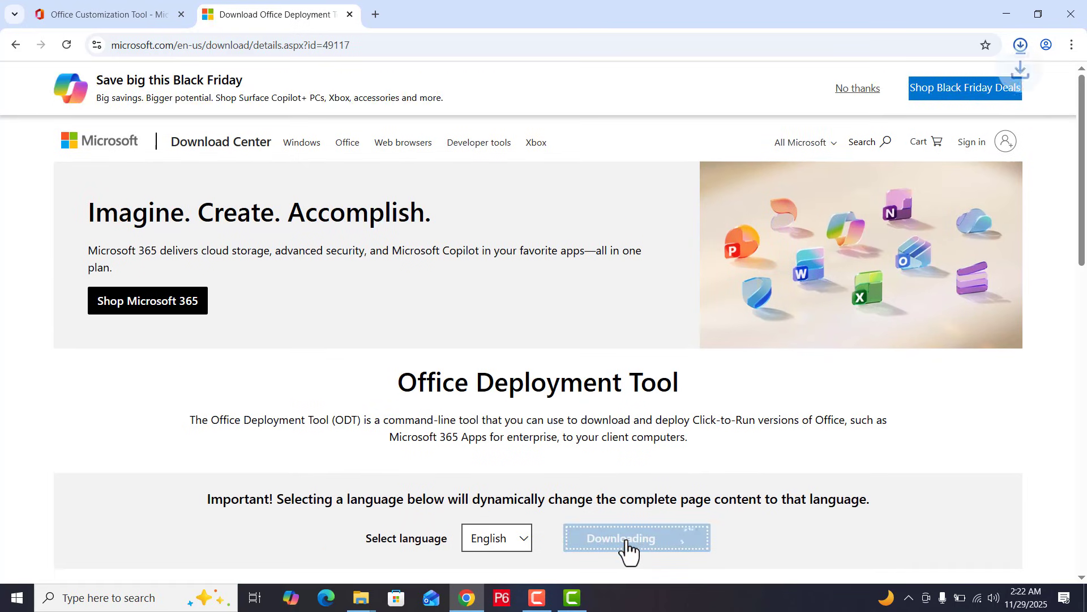
click(1019, 49)
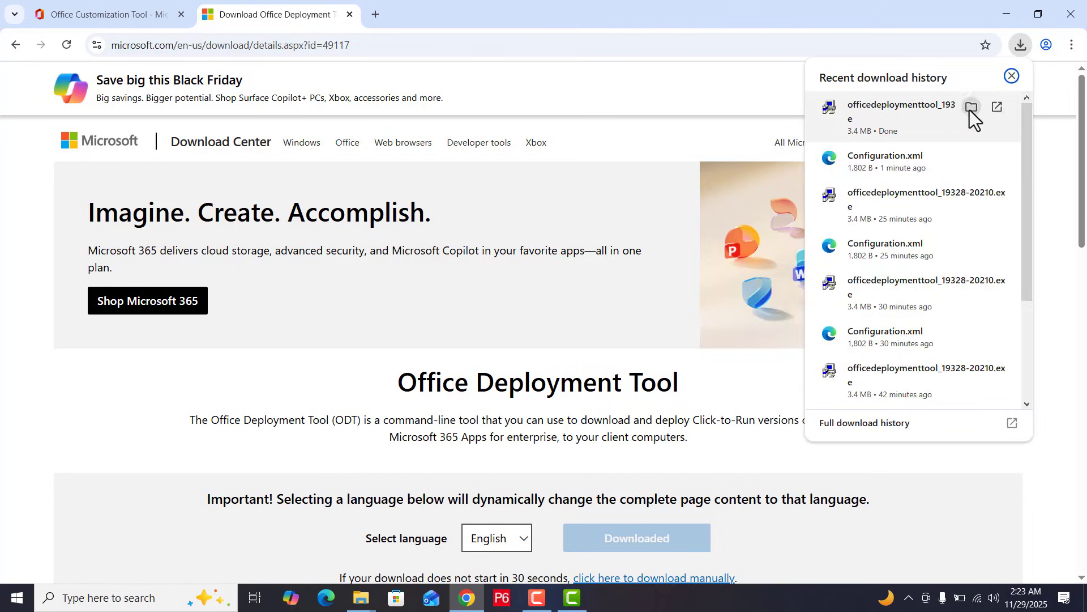
click(970, 108)
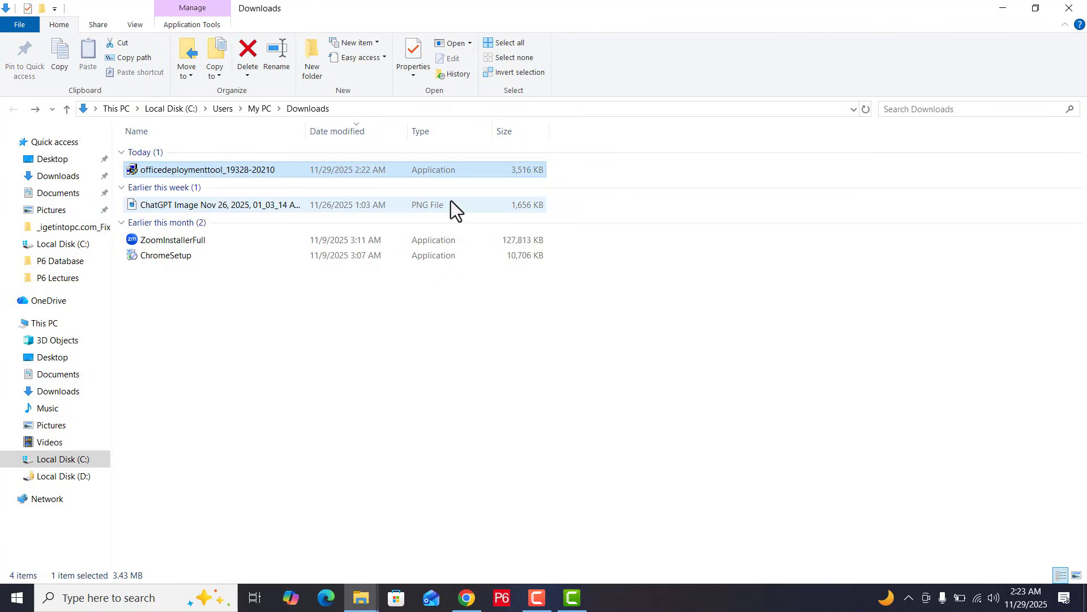
double_click(189, 172)
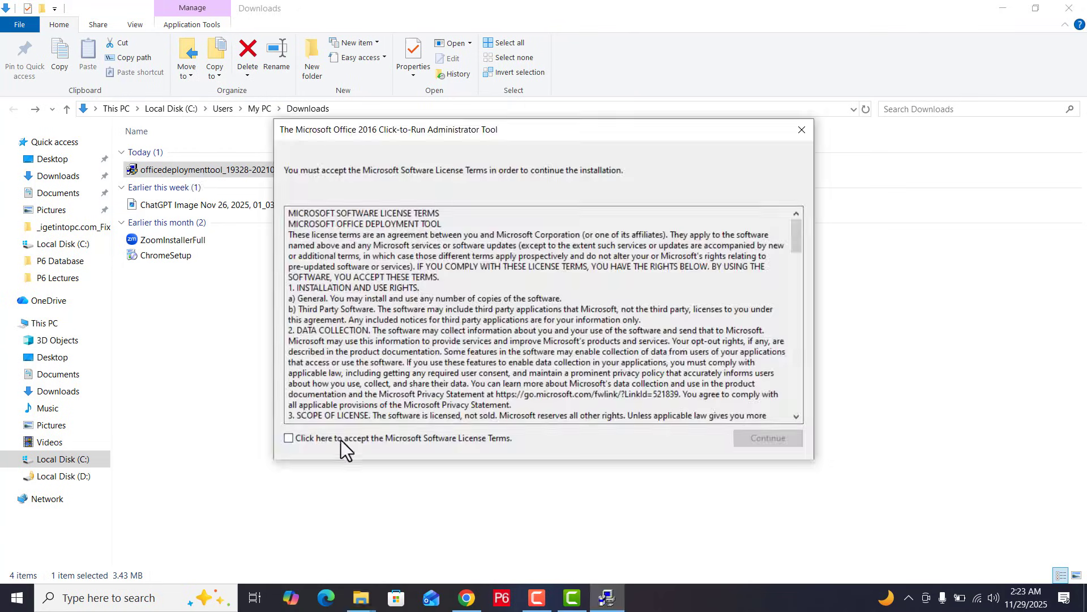
click(341, 440)
click(768, 439)
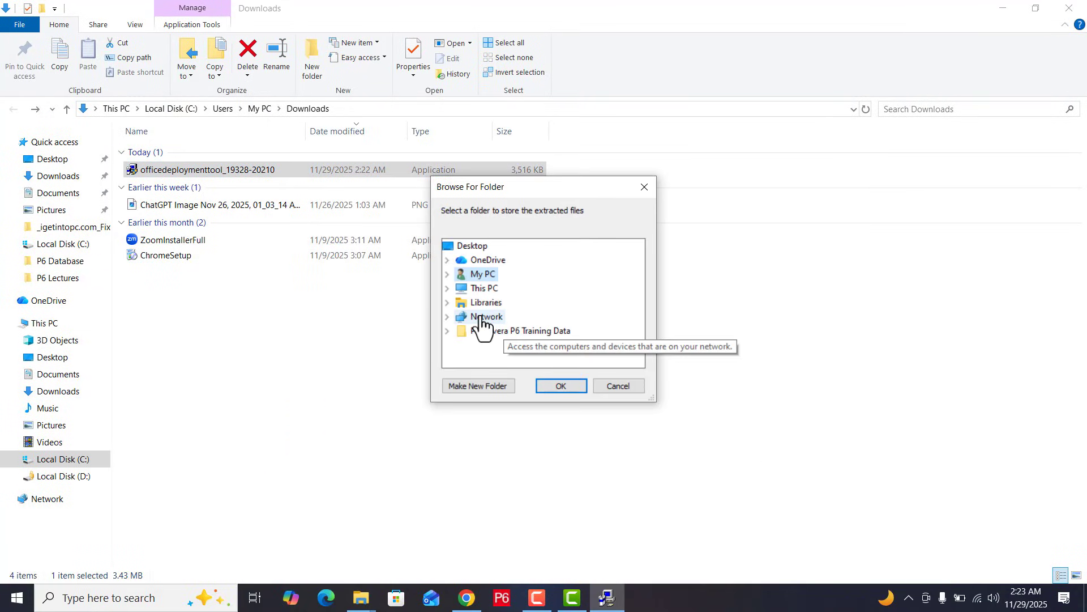
Extract the deployment tool files to the Microsoft Project 2024 folder on Local Disk (C:) and close the extractor.
click(448, 291)
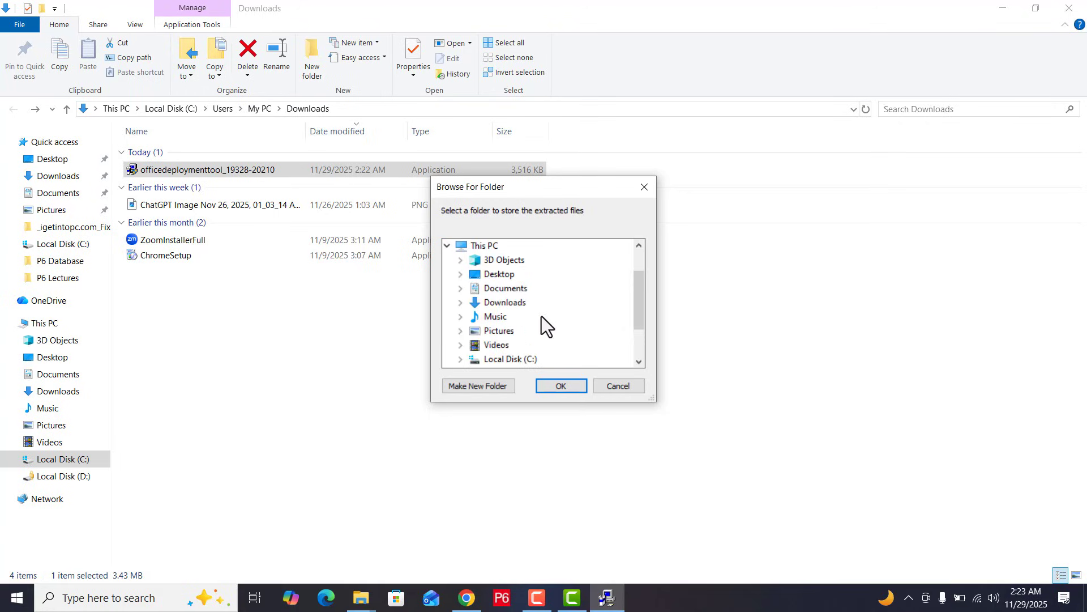
double_click(525, 360)
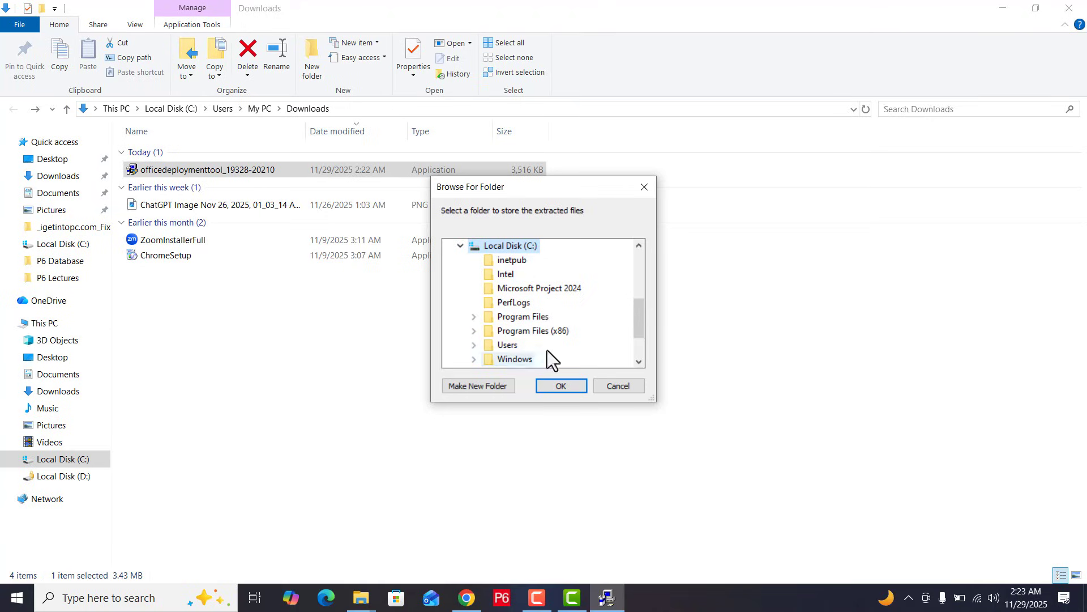
click(550, 294)
click(563, 388)
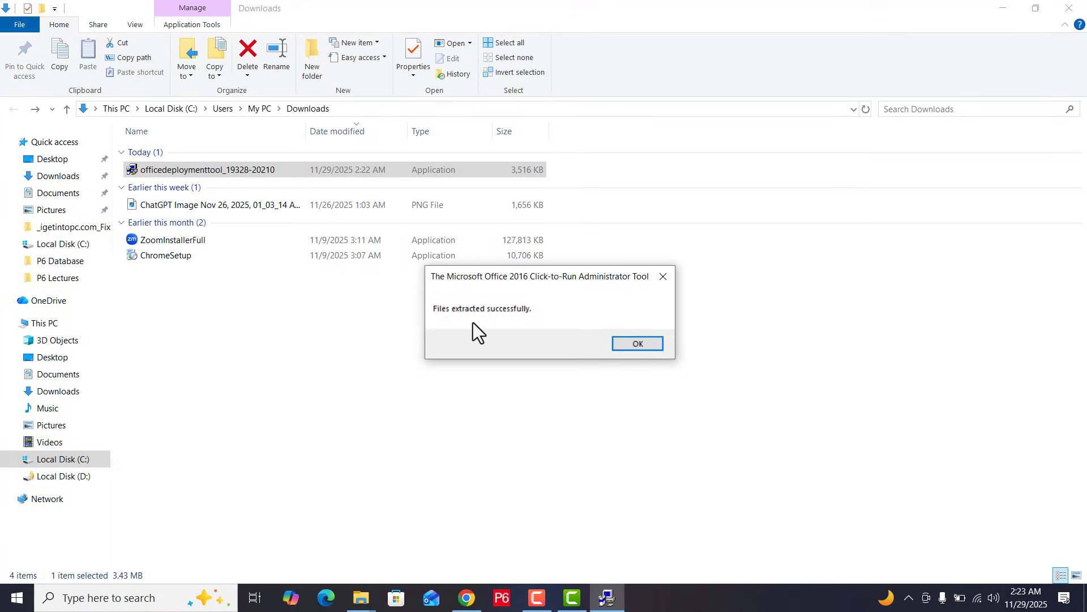
click(651, 348)
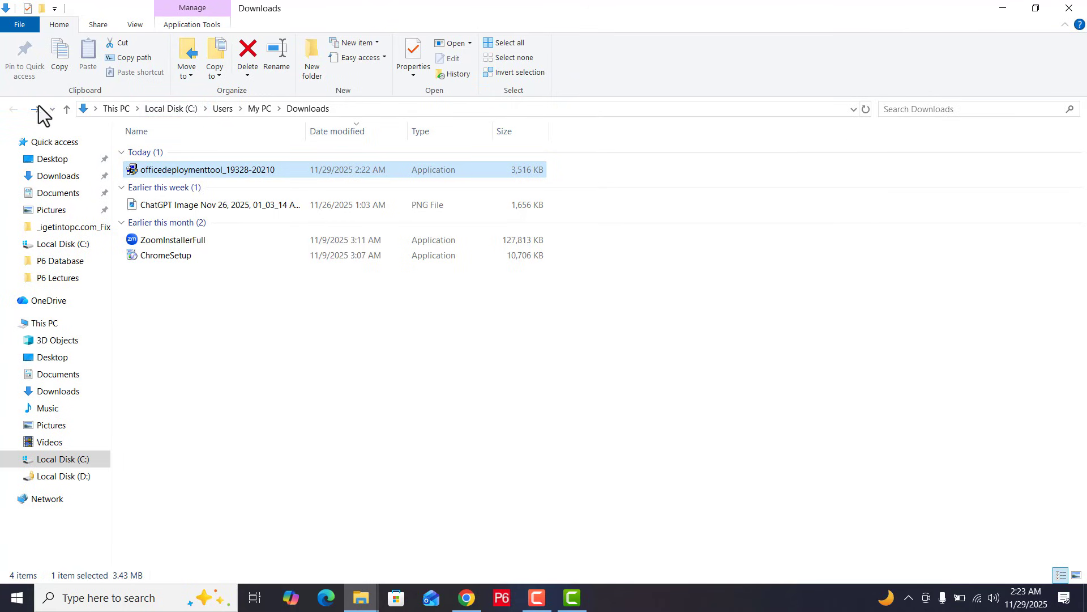
Open the Microsoft Project 2024 folder on Local Disk (C:) and delete the configuration-Office365-x64 file.
click(67, 109)
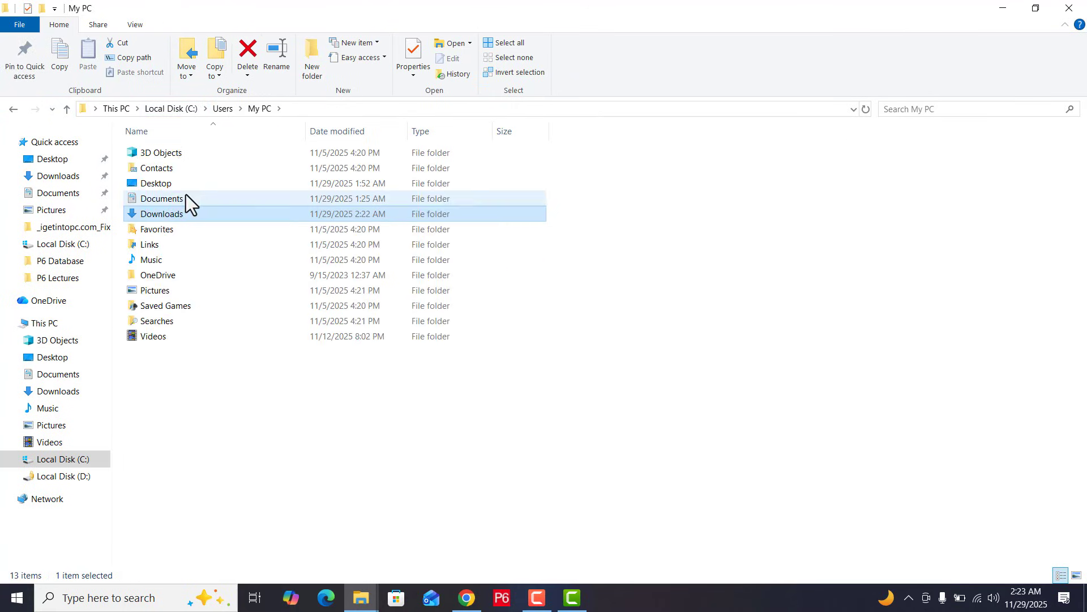
click(177, 111)
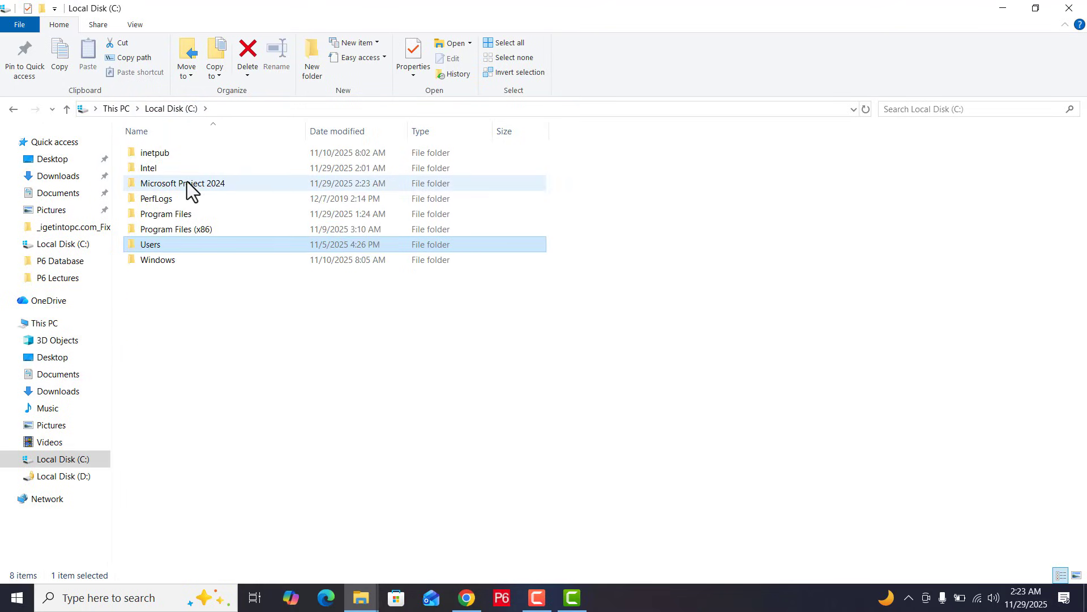
double_click(187, 181)
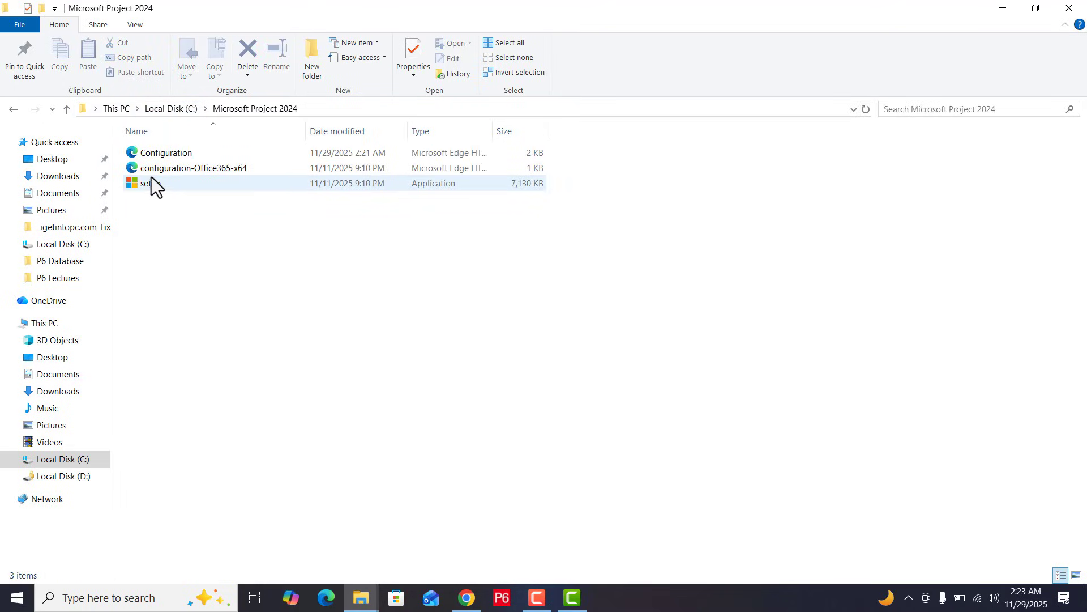
click(170, 155)
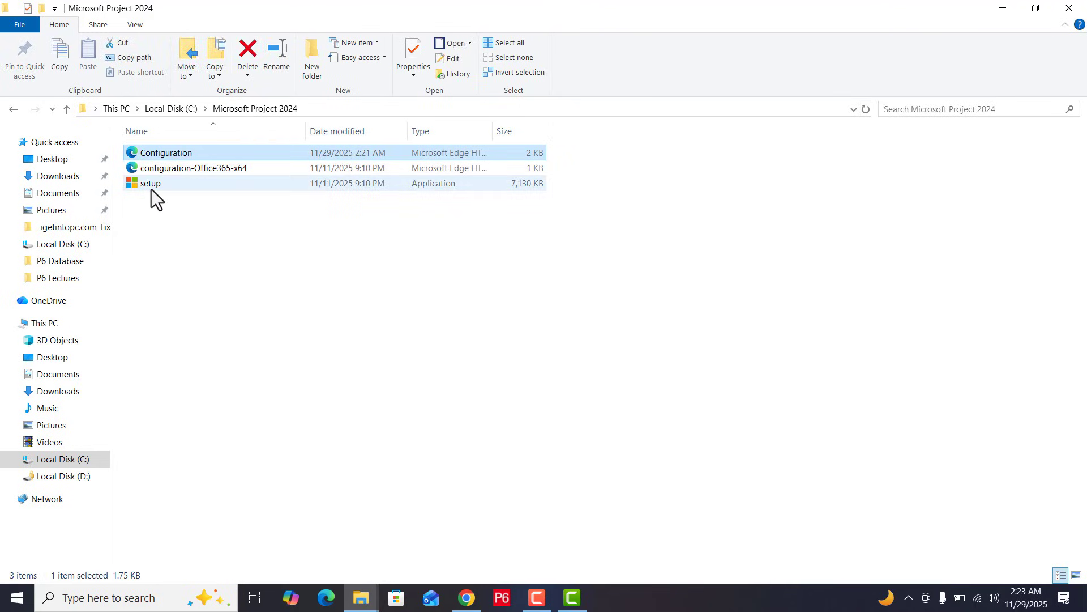
click(171, 172)
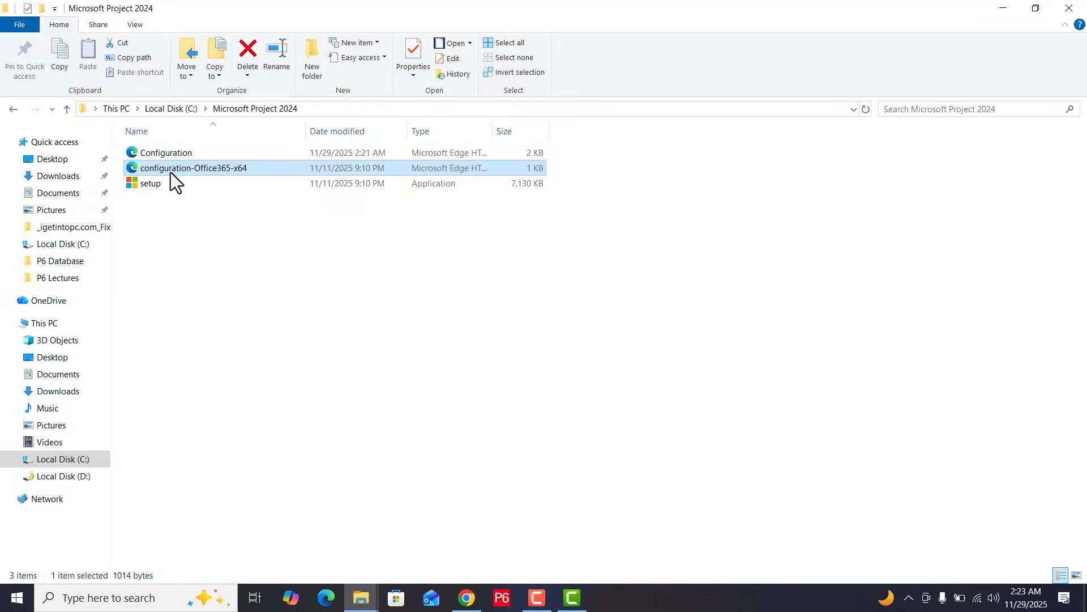
right_click(171, 172)
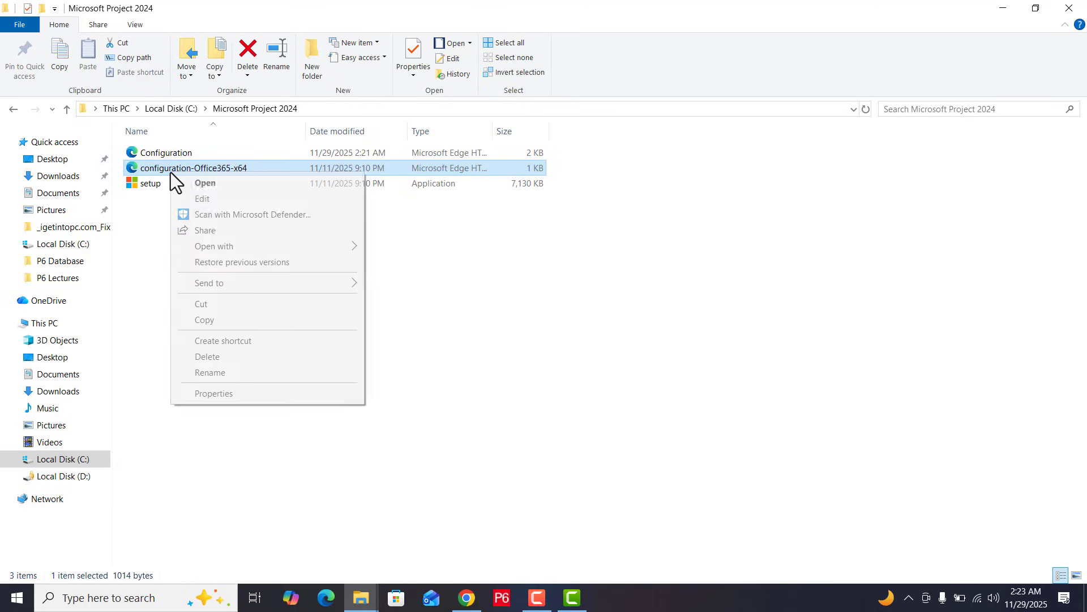
click(207, 357)
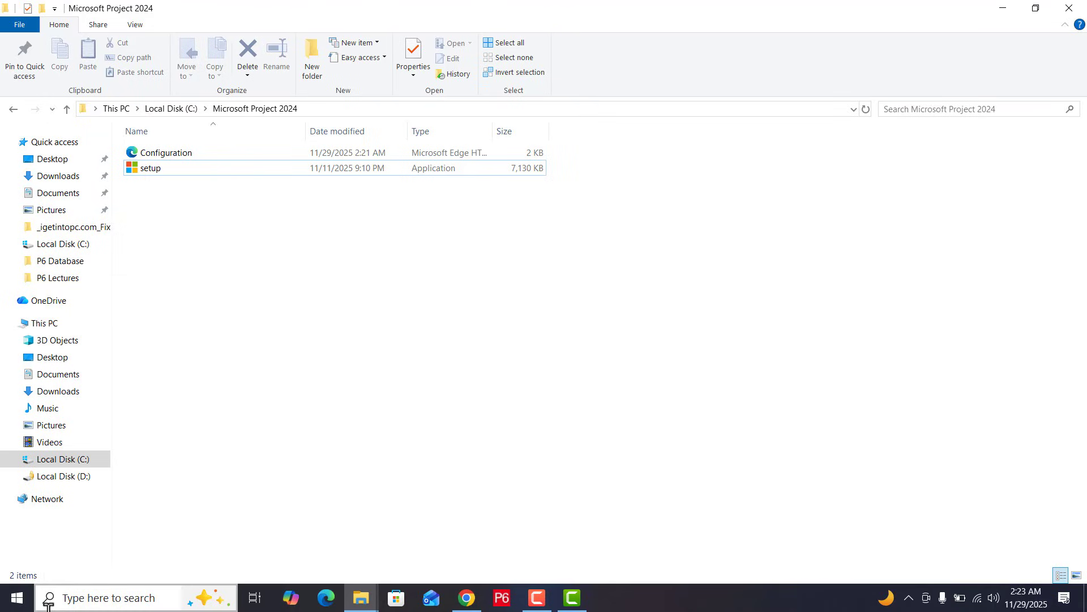
Search Windows for cmd, run Command Prompt as administrator and close the duplicate console window.
click(67, 601)
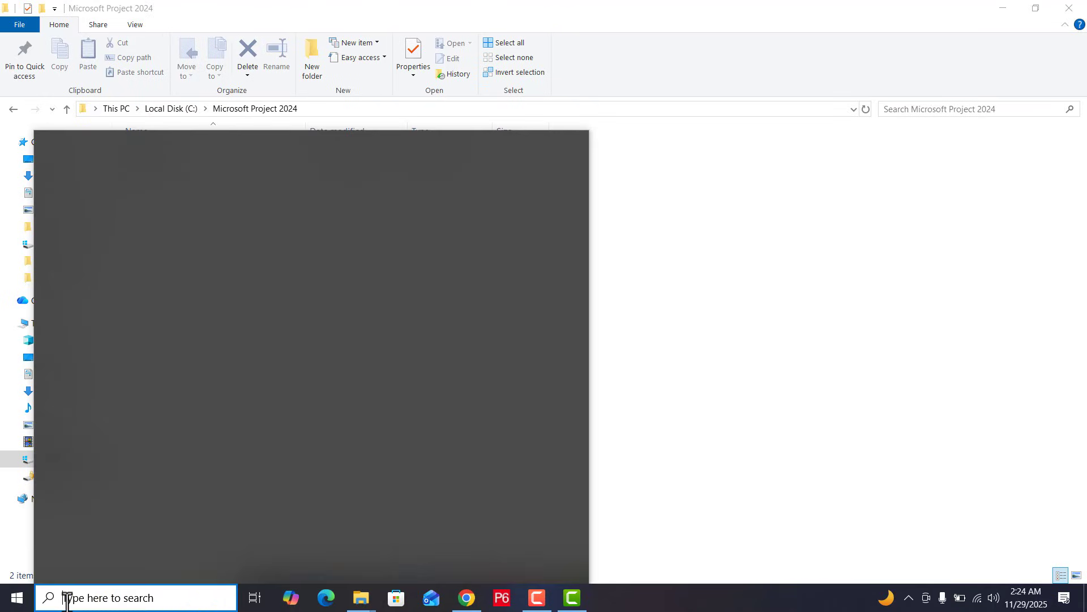
text(cmd)
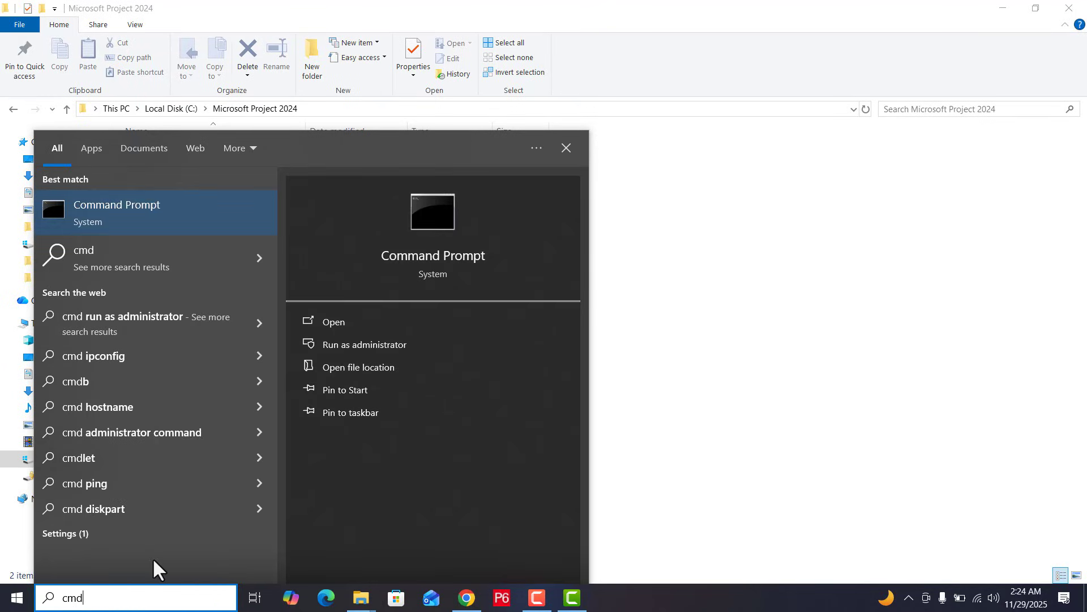
click(362, 345)
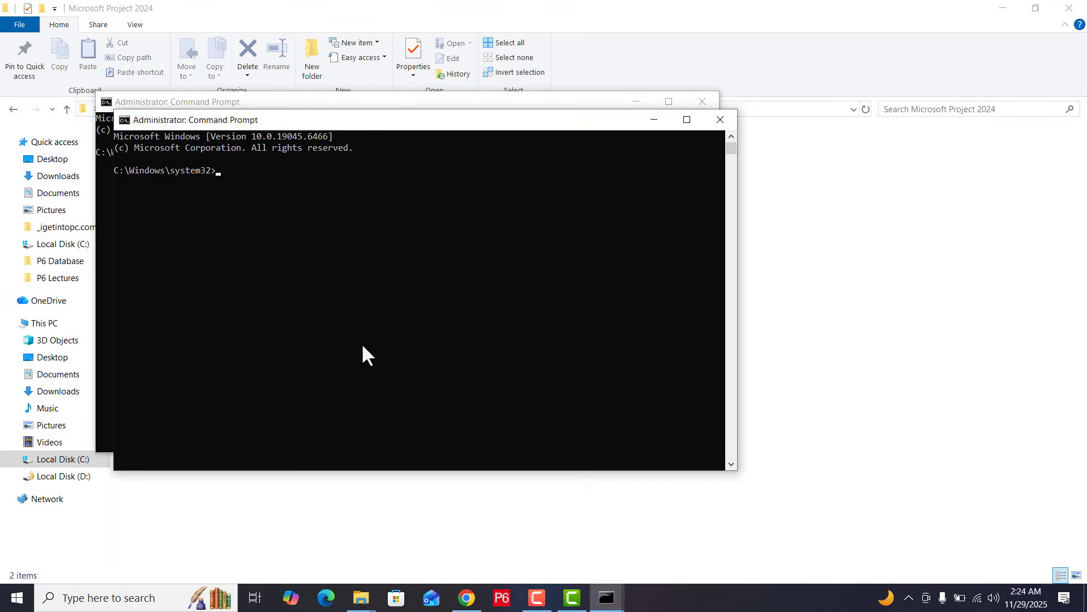
click(725, 121)
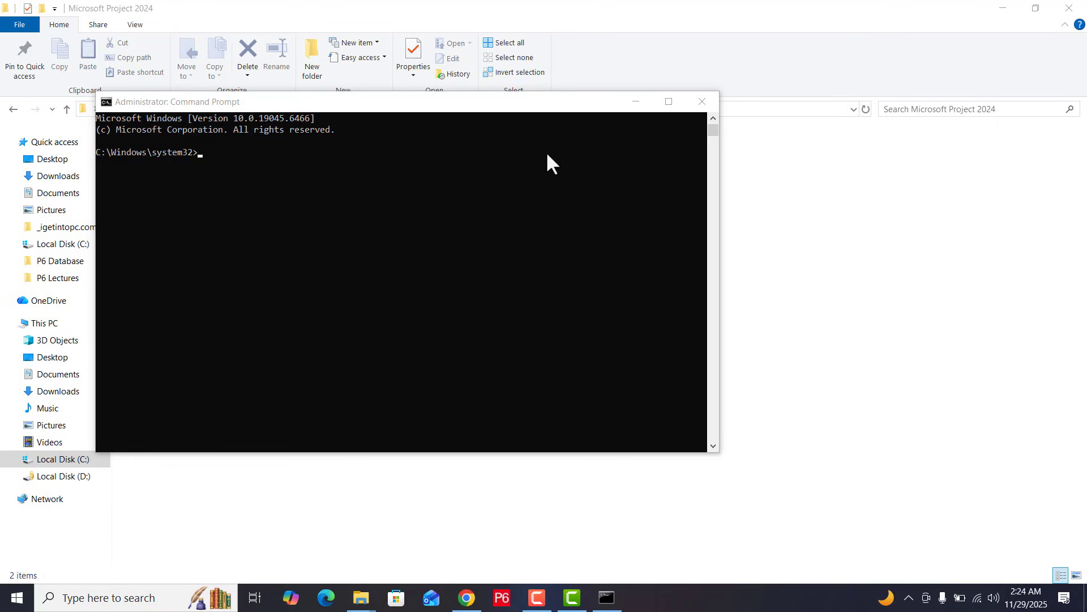
Copy the setup folder's path from File Explorer and change the Command Prompt directory with cd C:\Microsoft Project 2024.
click(252, 156)
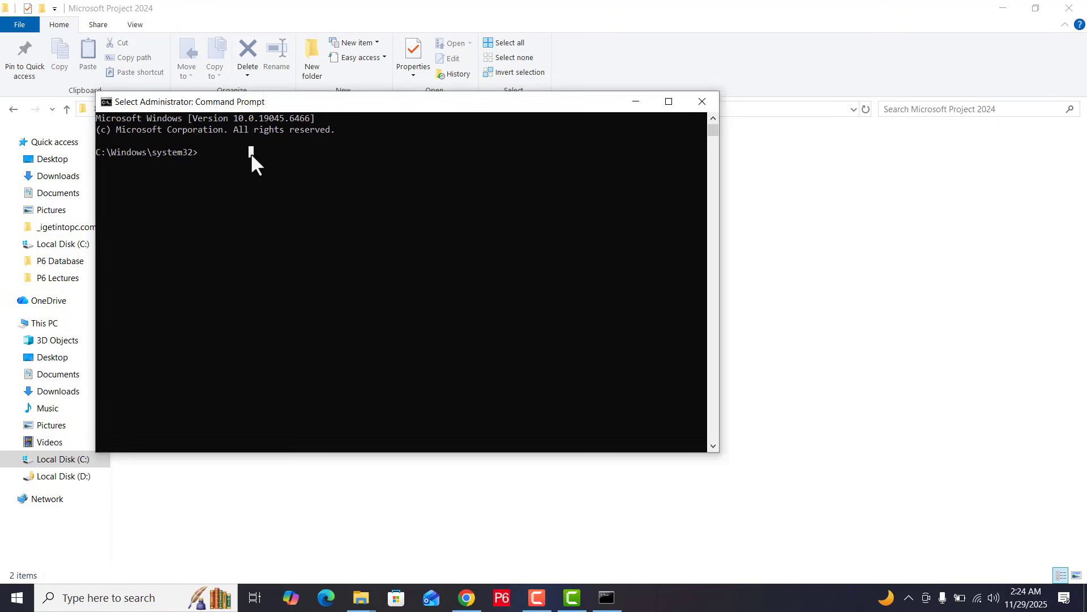
text(cd)
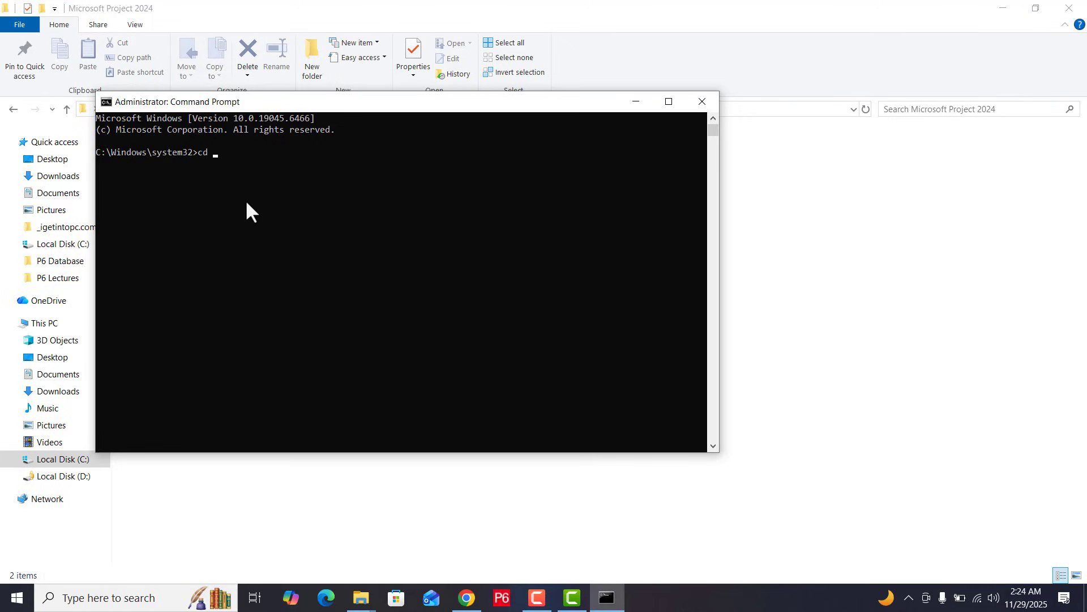
drag(340, 108, 483, 185)
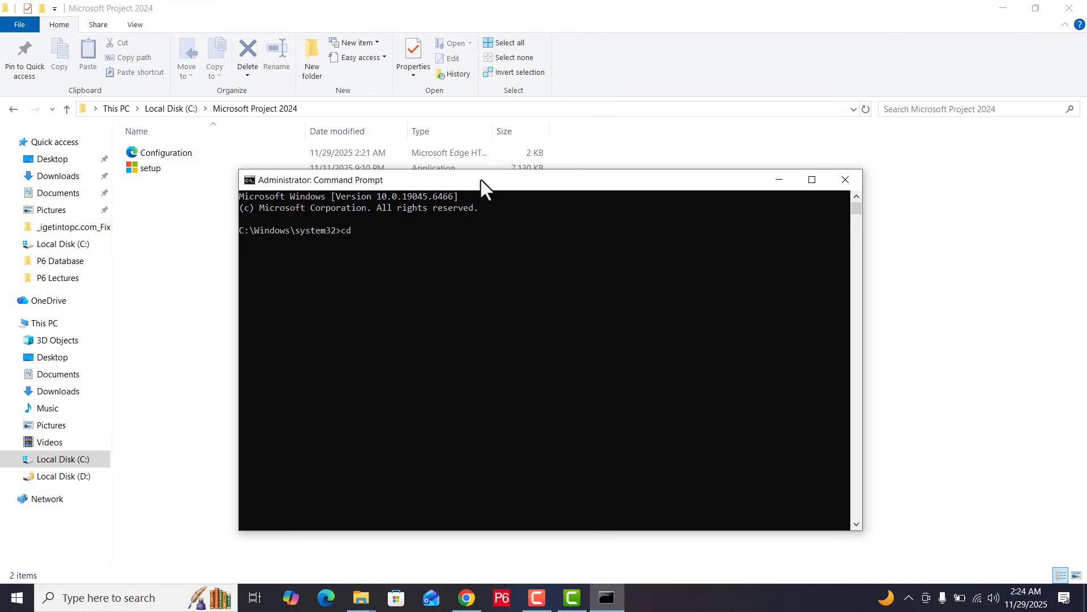
click(267, 108)
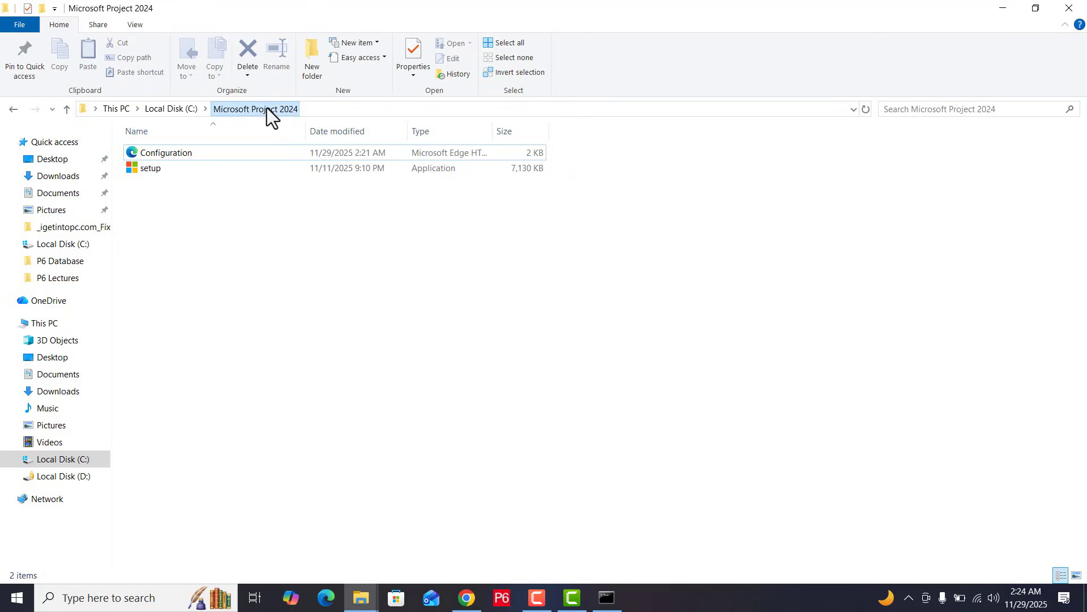
double_click(301, 107)
drag(233, 107, 2, 139)
key(ctrl+c)
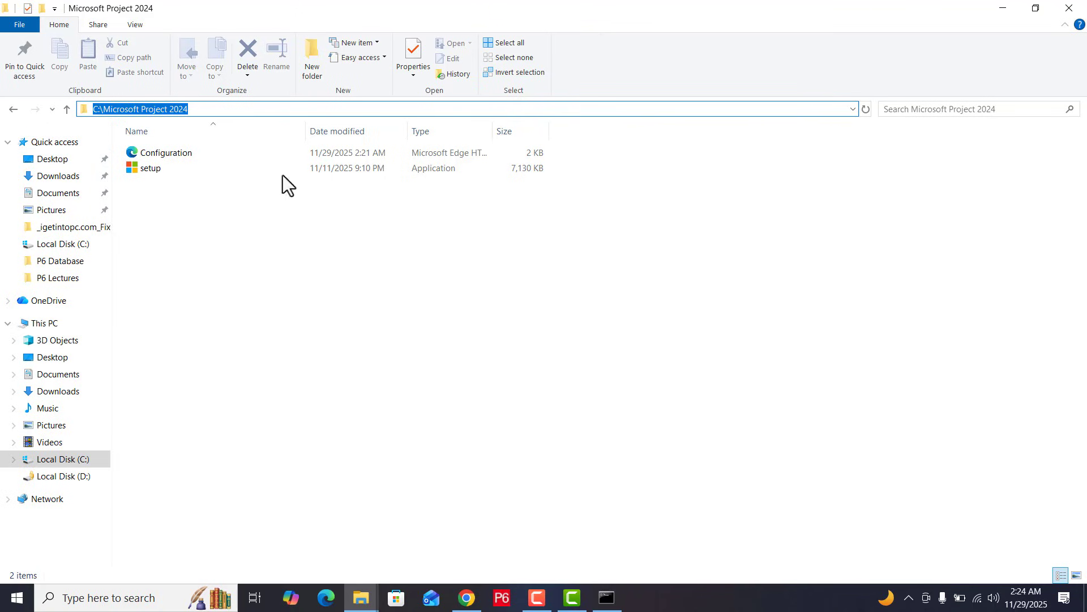
click(607, 598)
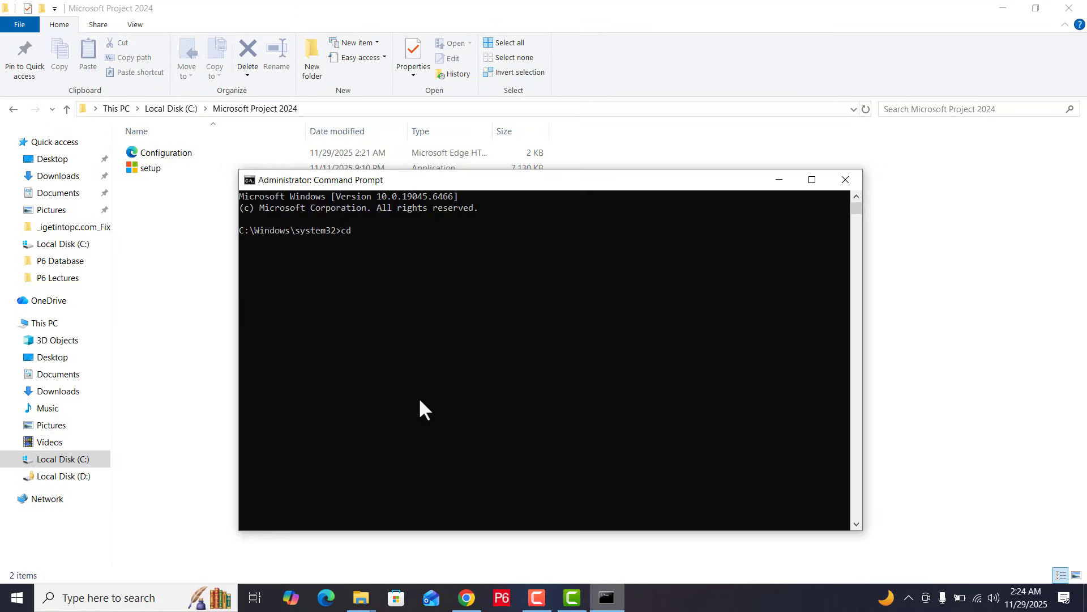
text(cd)
key(ctrl+v)
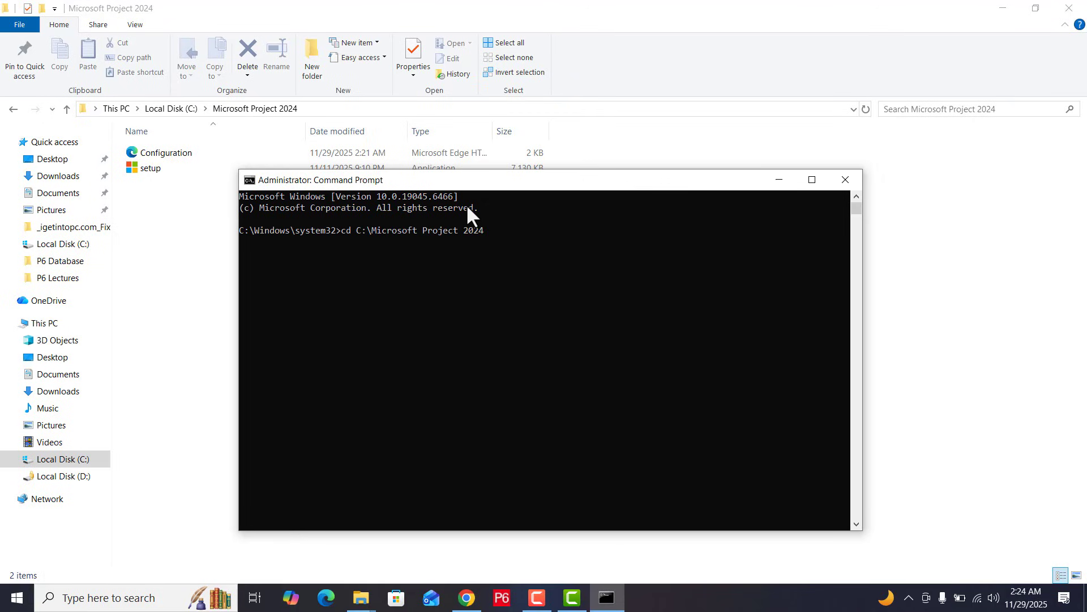
key(Return)
Start the Project installation by running setup.exe/configure configuration.xml in Command Prompt.
text(setup)
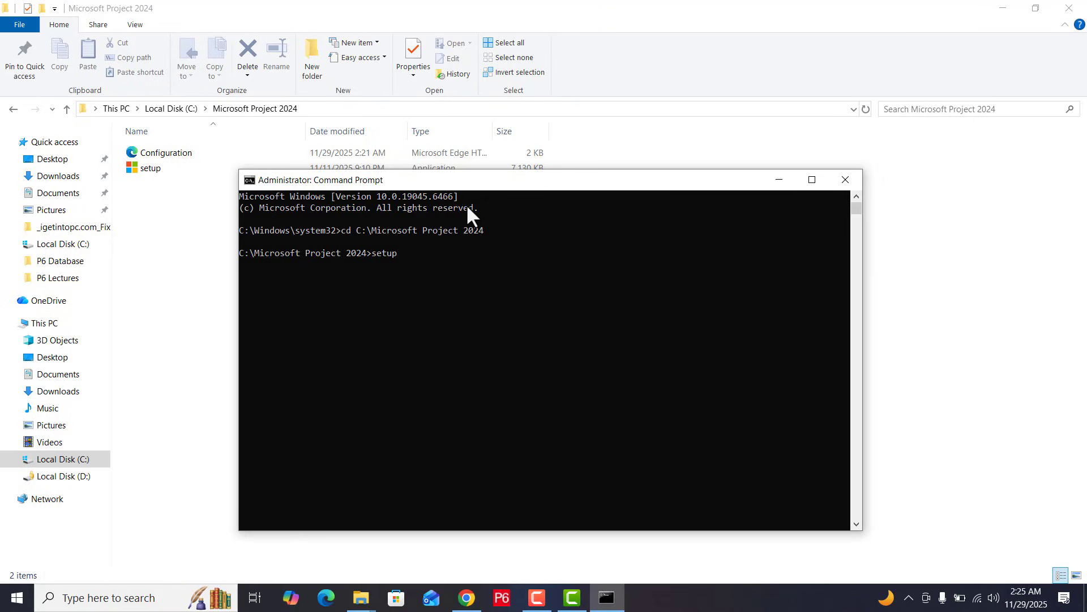
text(exe)
key(BackSpace)
text(e/configure configuratio)
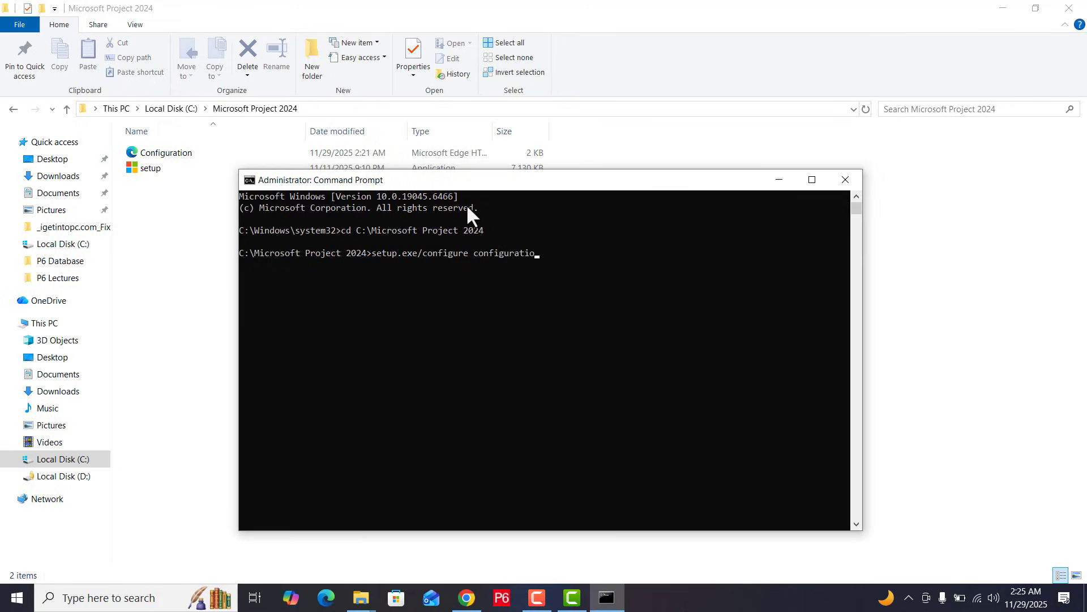
text(n.xml)
key(Return)
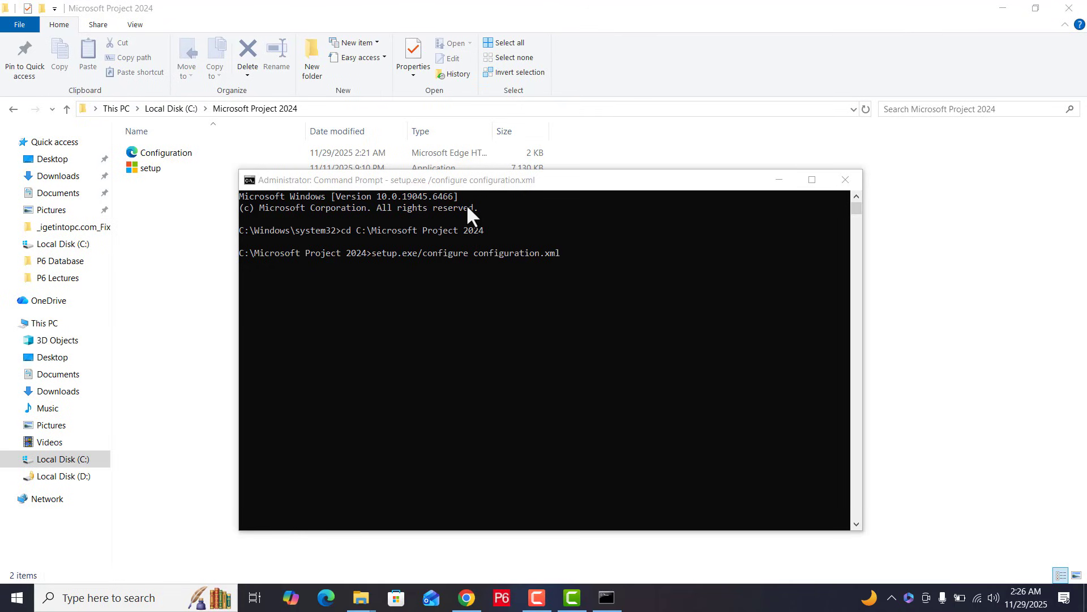
Minimize the File Explorer, Chrome and Command Prompt windows so only the Office installer remains on the desktop.
click(478, 209)
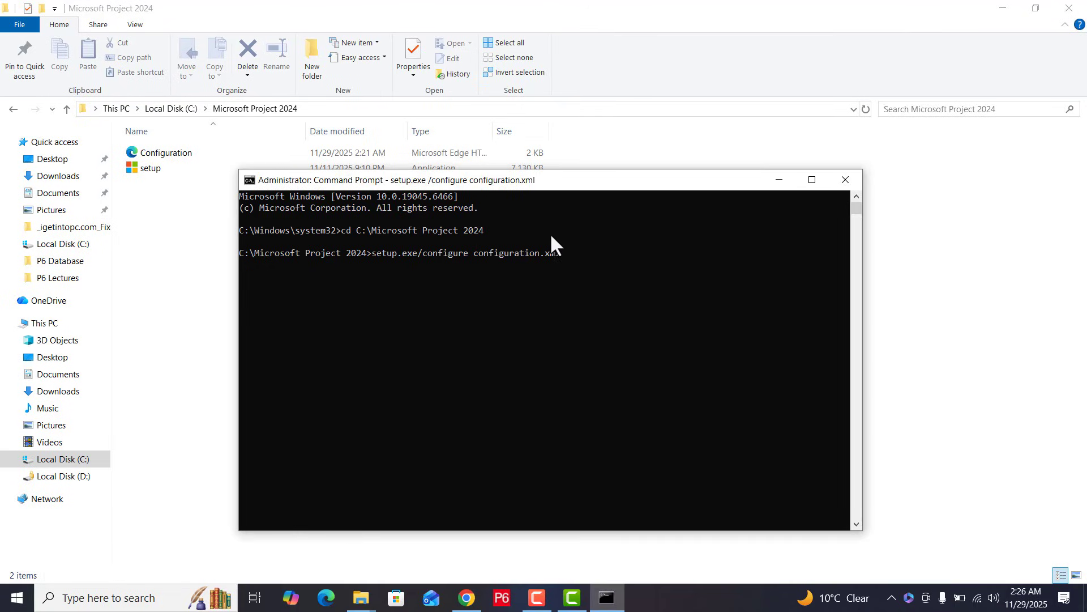
click(1002, 10)
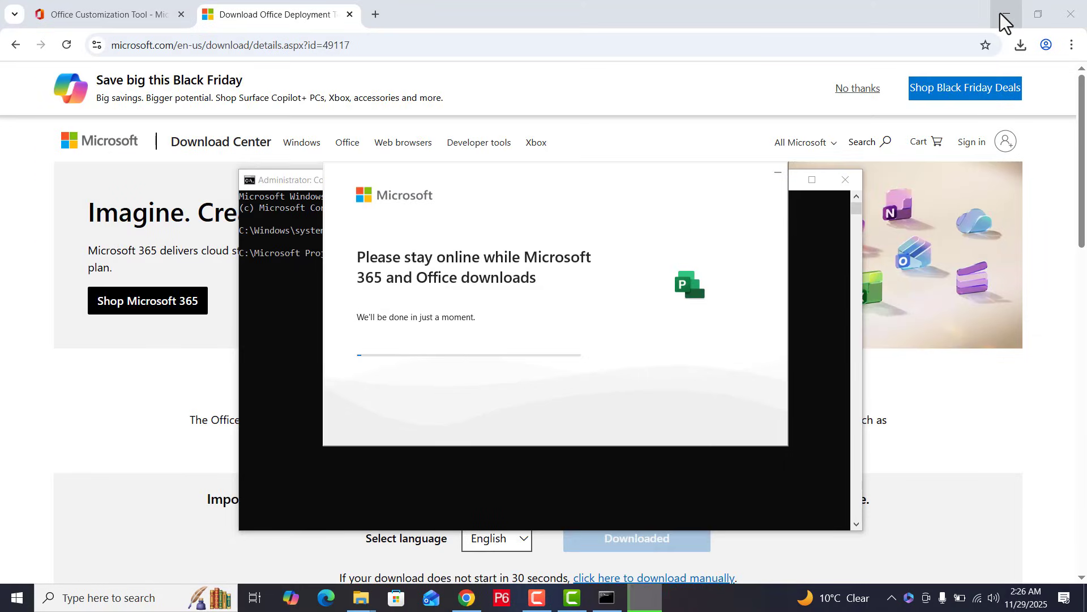
click(1002, 14)
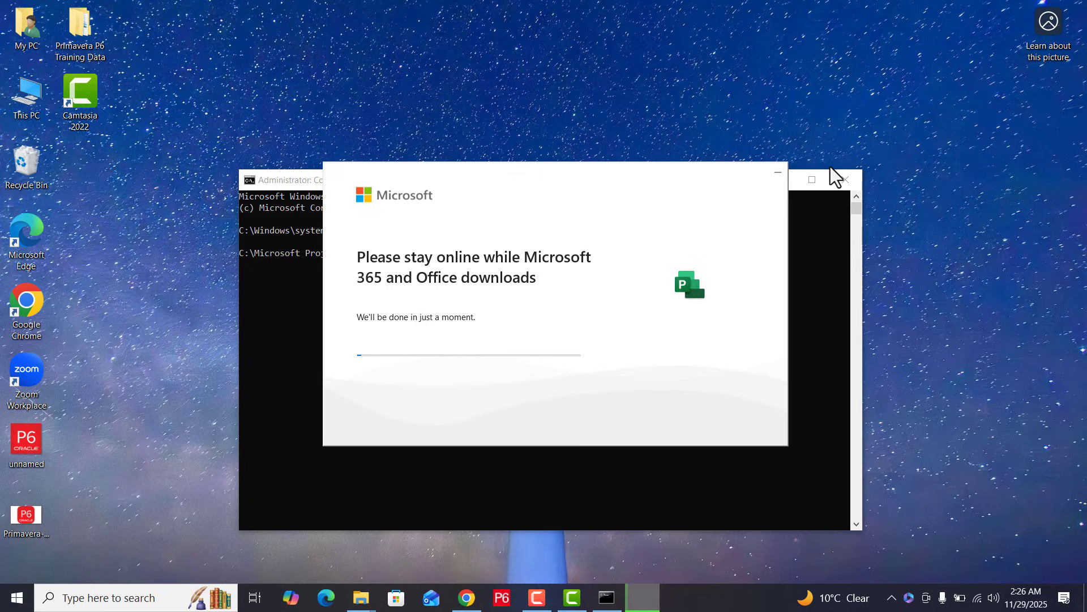
drag(289, 184, 232, 239)
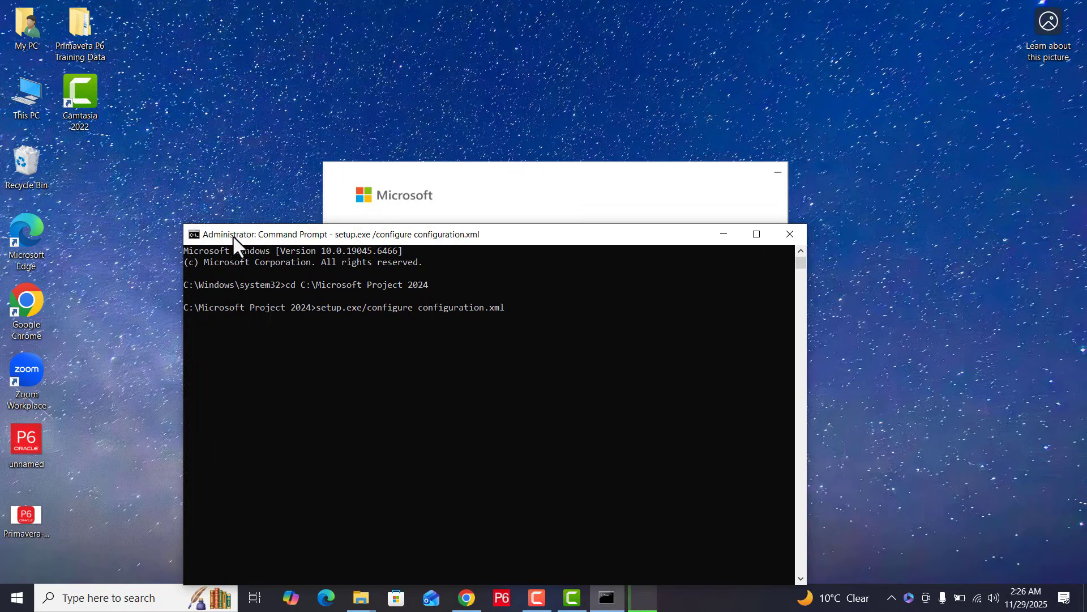
click(720, 236)
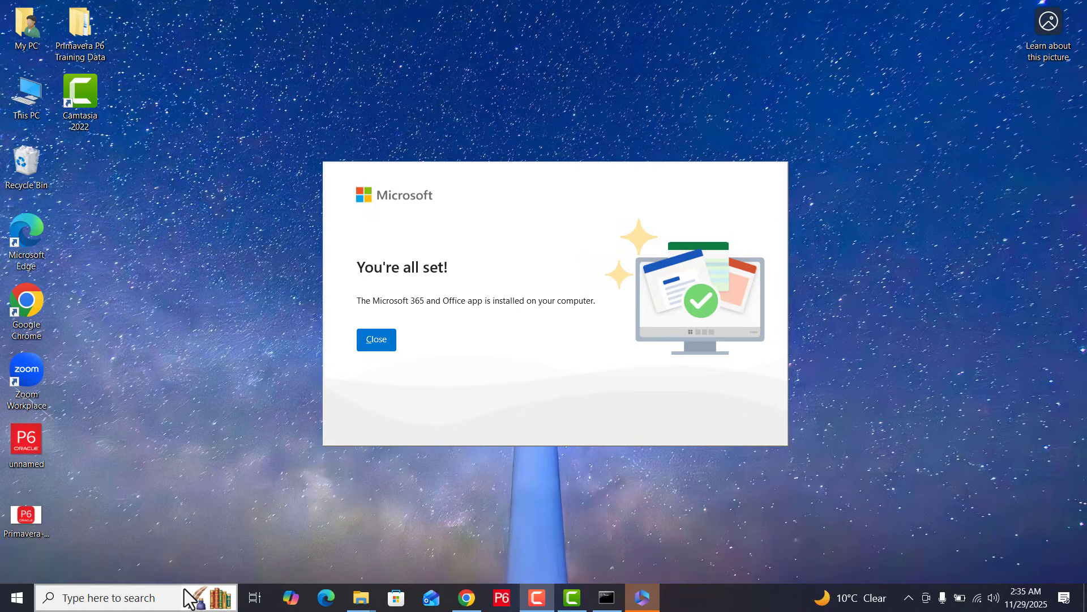
Close the finished Office installer and open the Project app through Windows search.
click(92, 600)
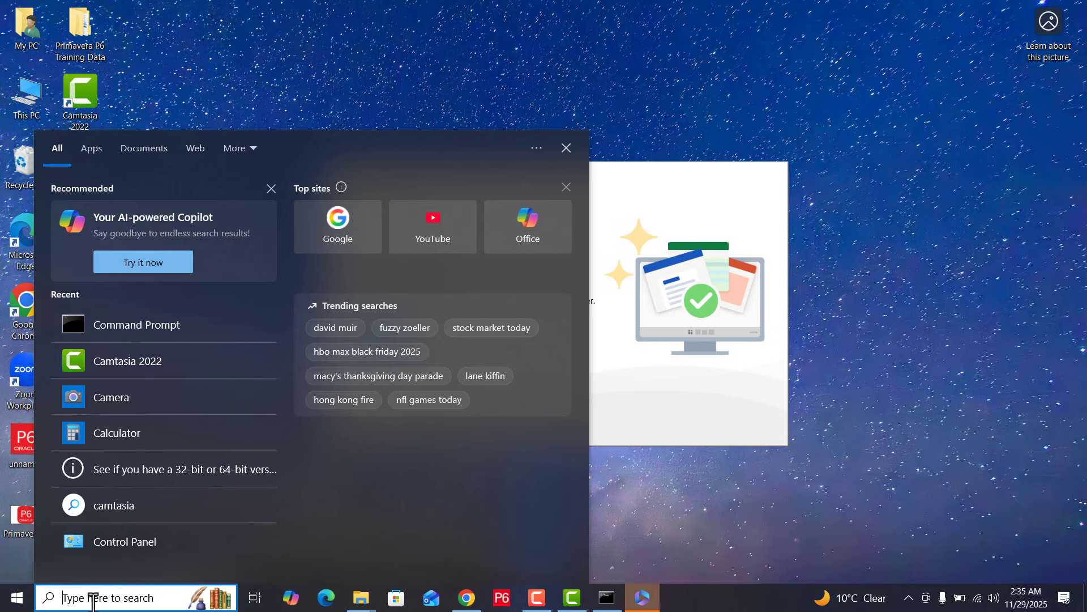
click(725, 380)
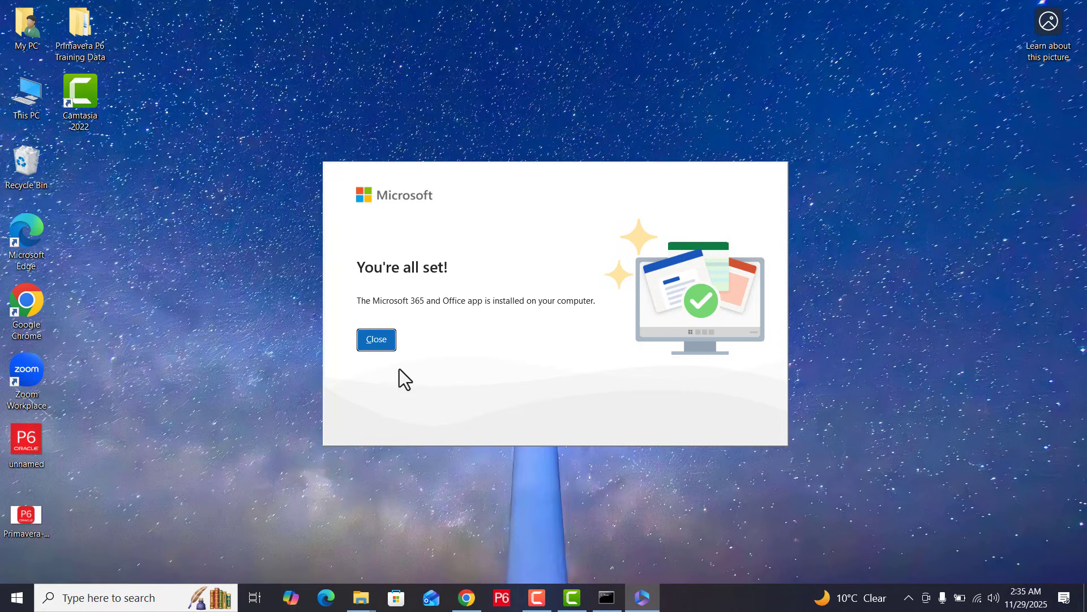
click(377, 339)
click(127, 596)
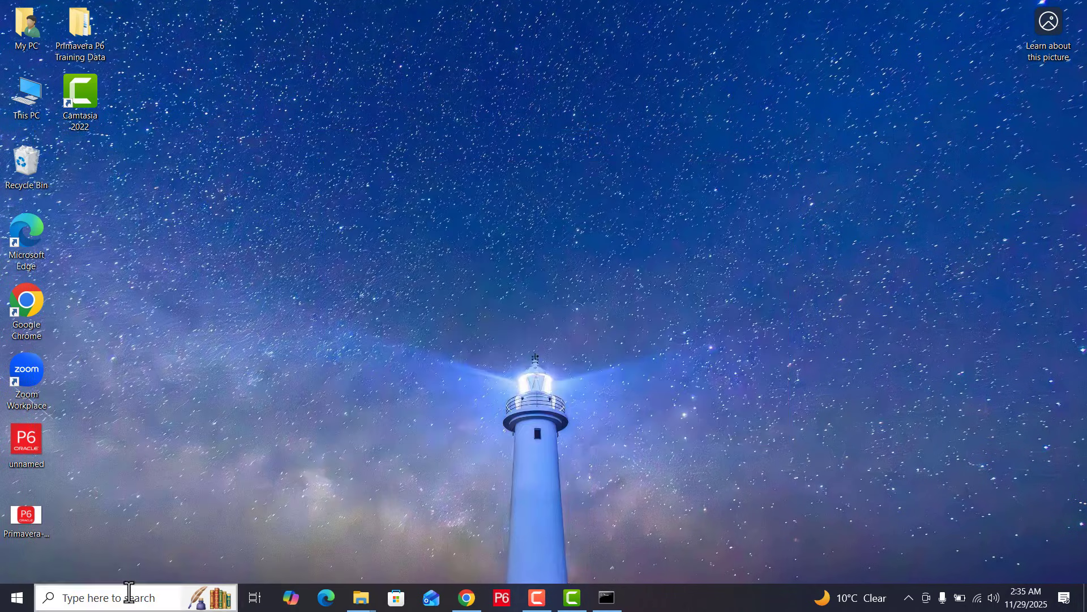
text(projet)
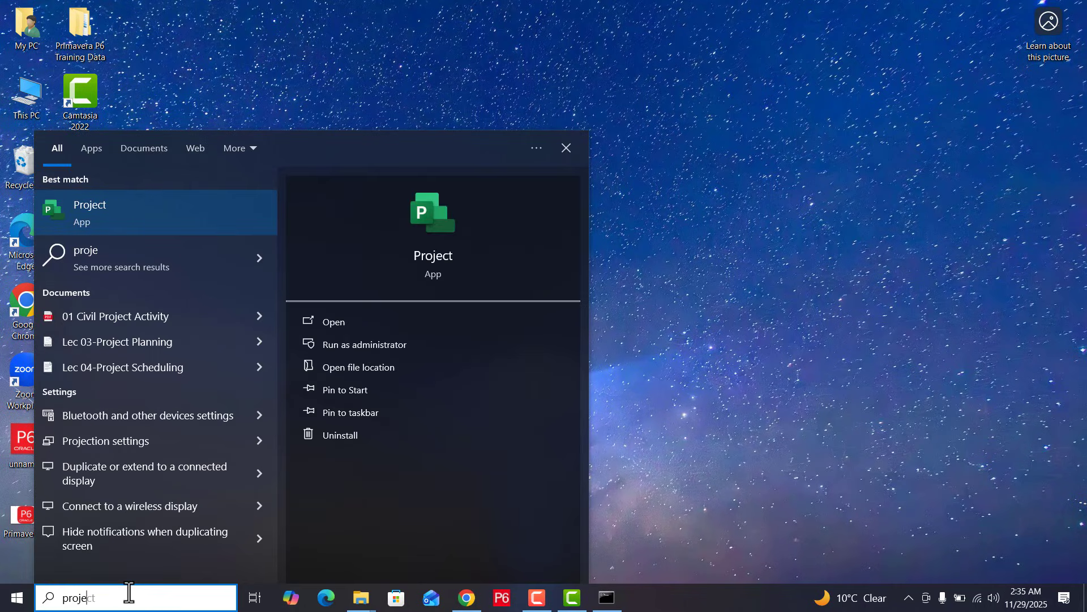
click(337, 322)
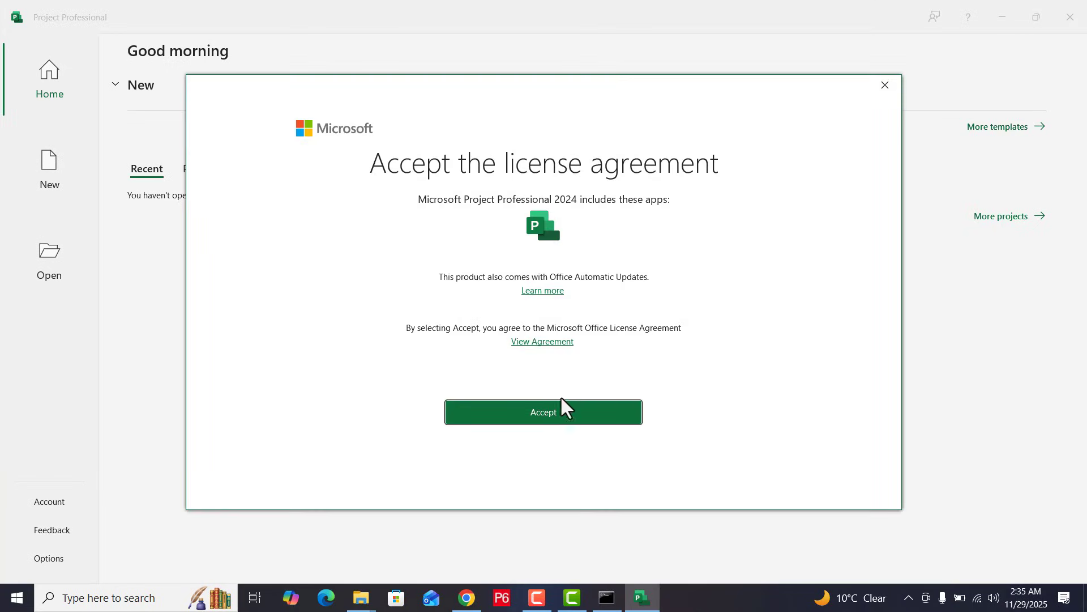
Accept the Microsoft Project Professional 2024 license agreement and create a blank project.
click(551, 410)
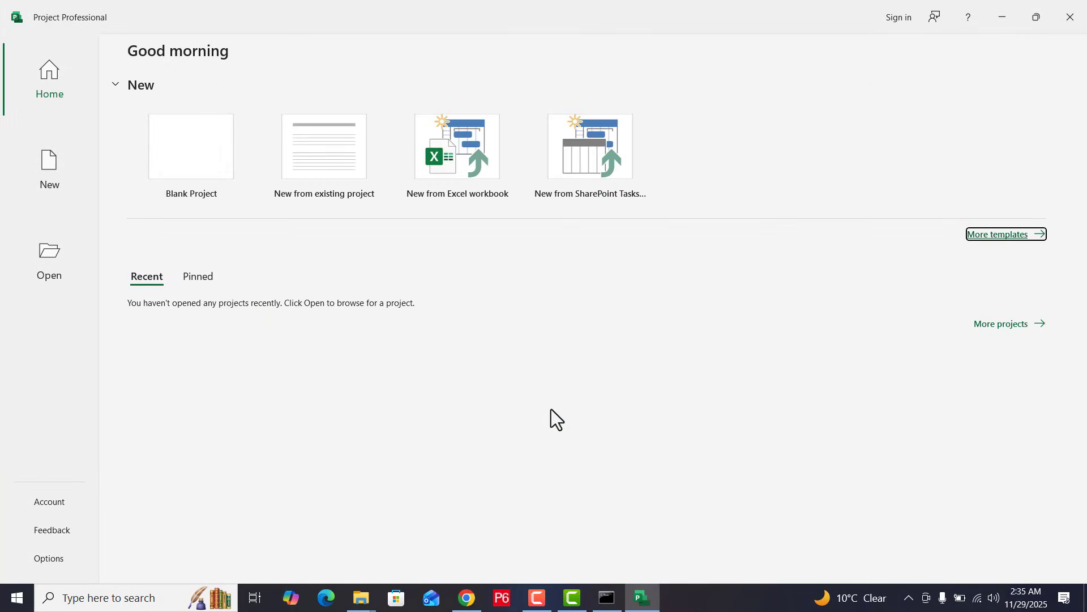
click(206, 183)
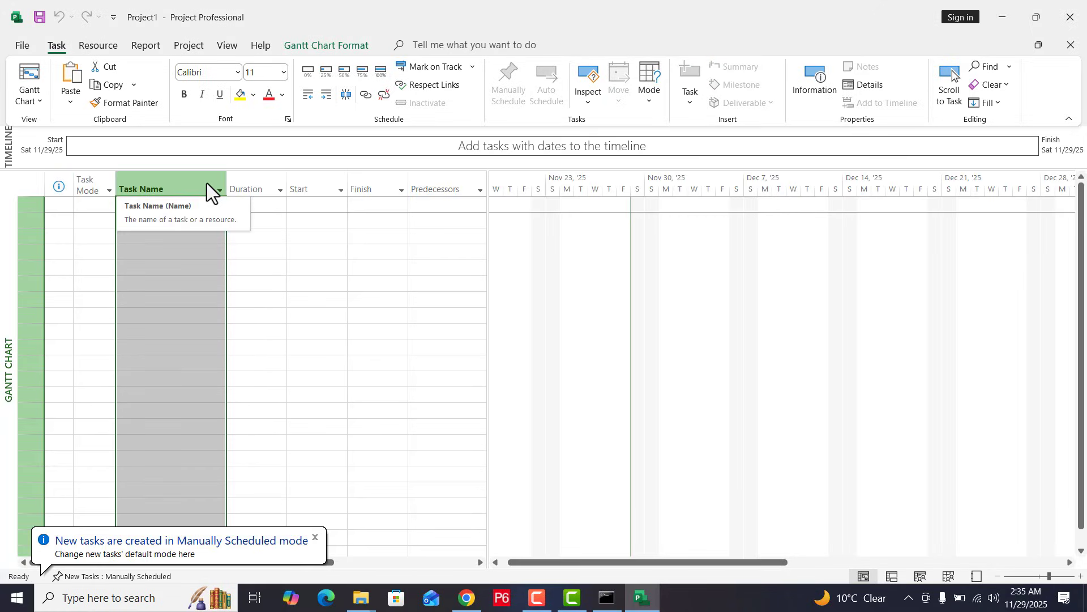
click(342, 251)
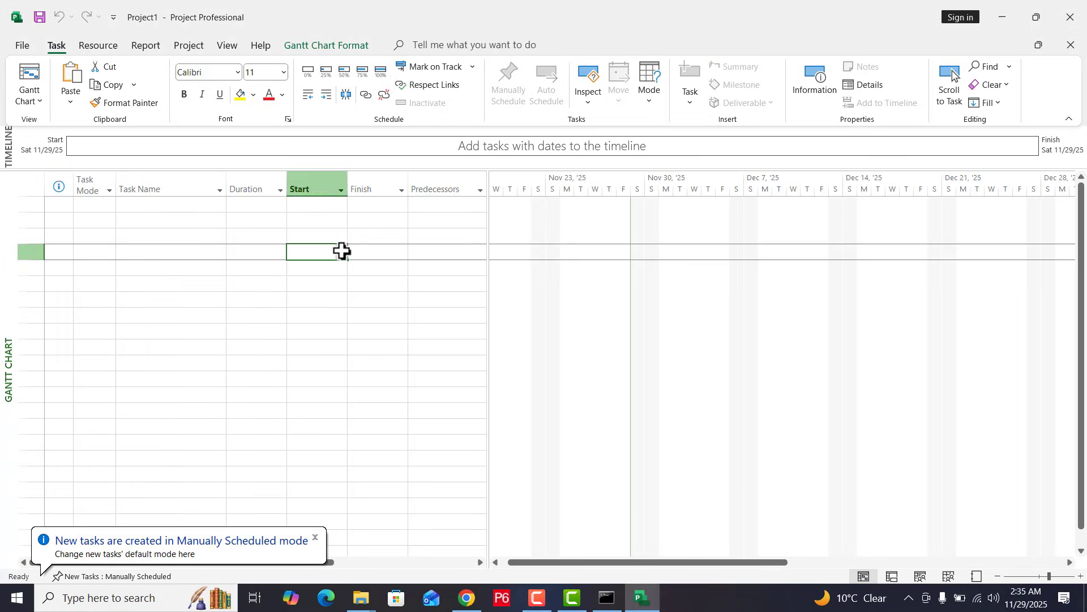